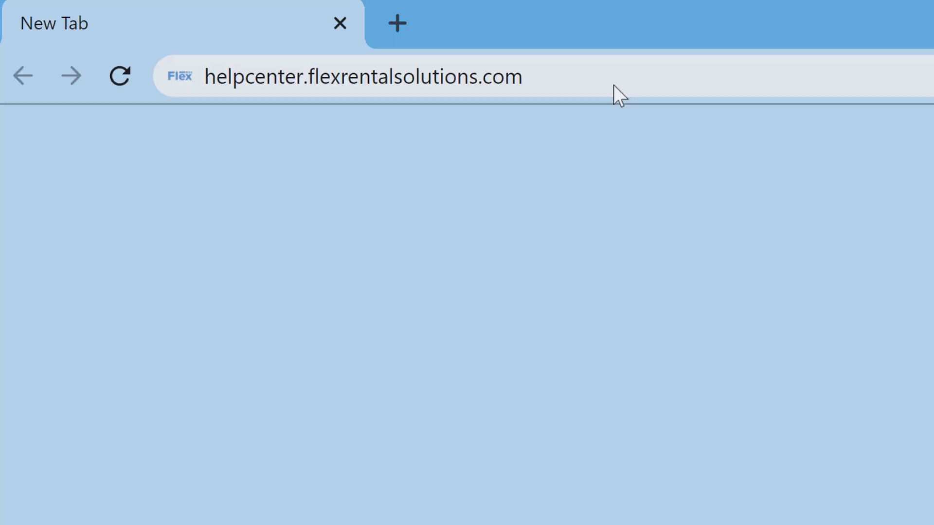
Open the help center website at helpcenter.flexrentalsolutions.com.
{"action": "left_click", "coordinate": [613, 85]}
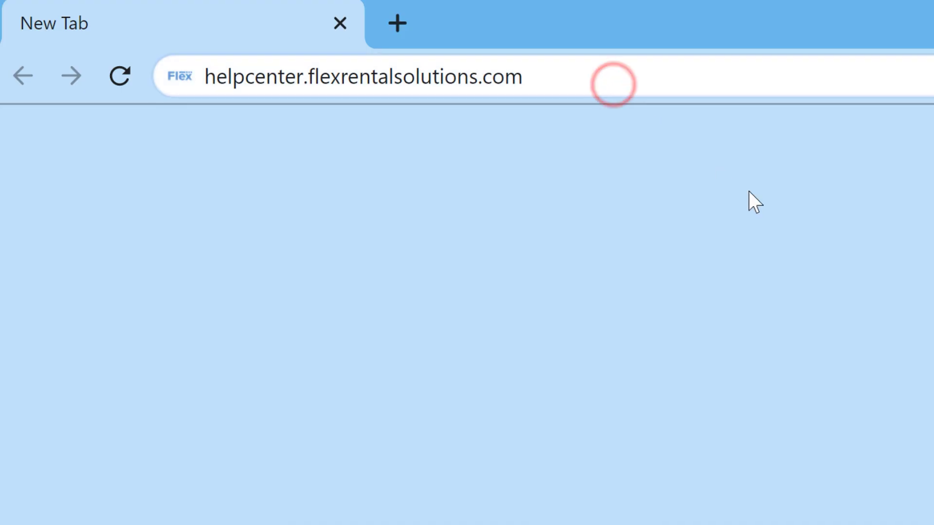
{"action": "key", "text": "Return"}
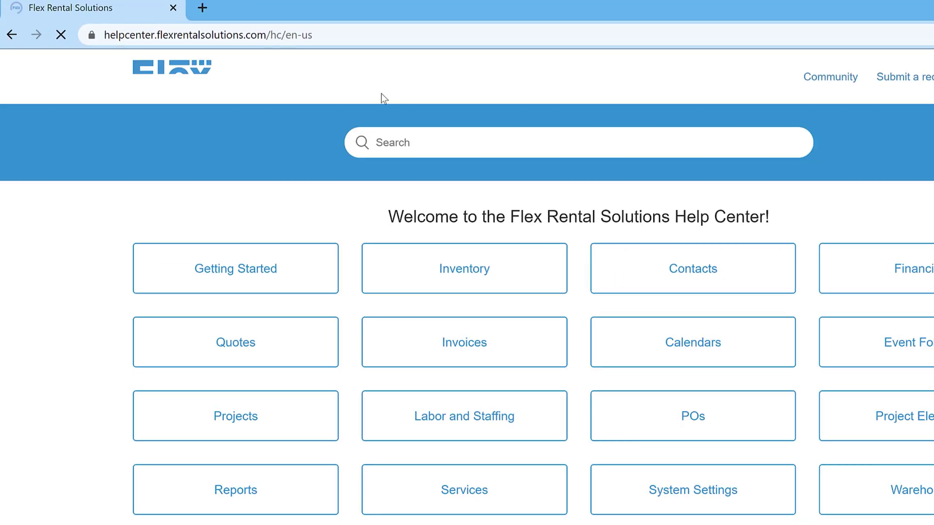
Search the help center for Import, open the Inventory and Contacts Import article, and download the NEW Inventory Import Template.
{"action": "left_click", "coordinate": [335, 120]}
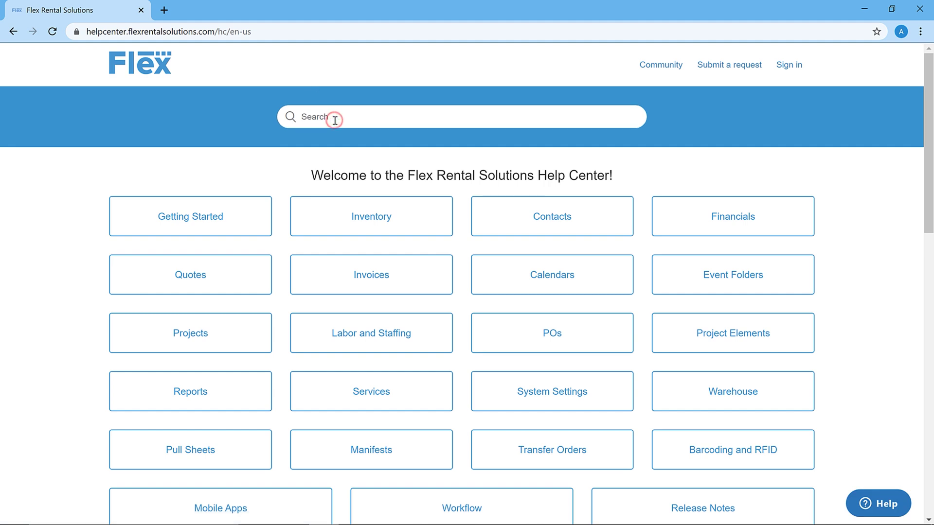
{"action": "type", "text": "Import"}
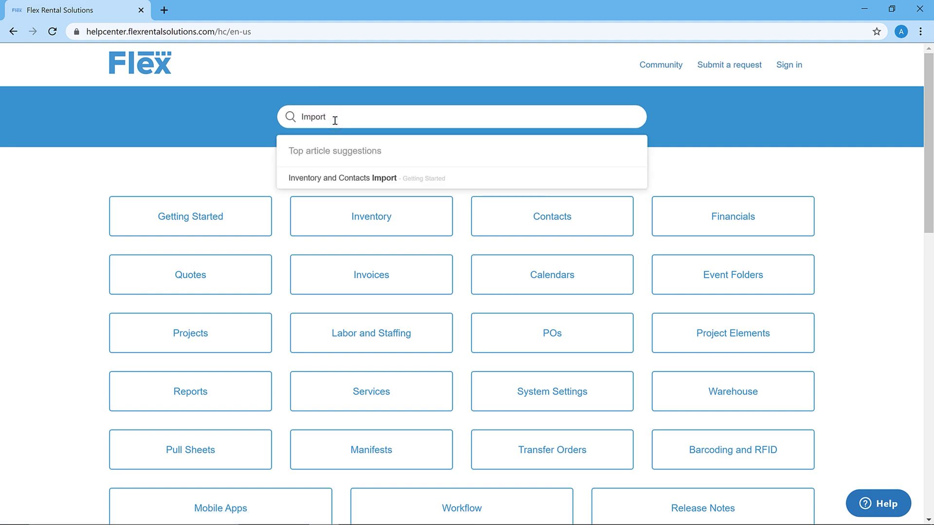
{"action": "left_click", "coordinate": [340, 176]}
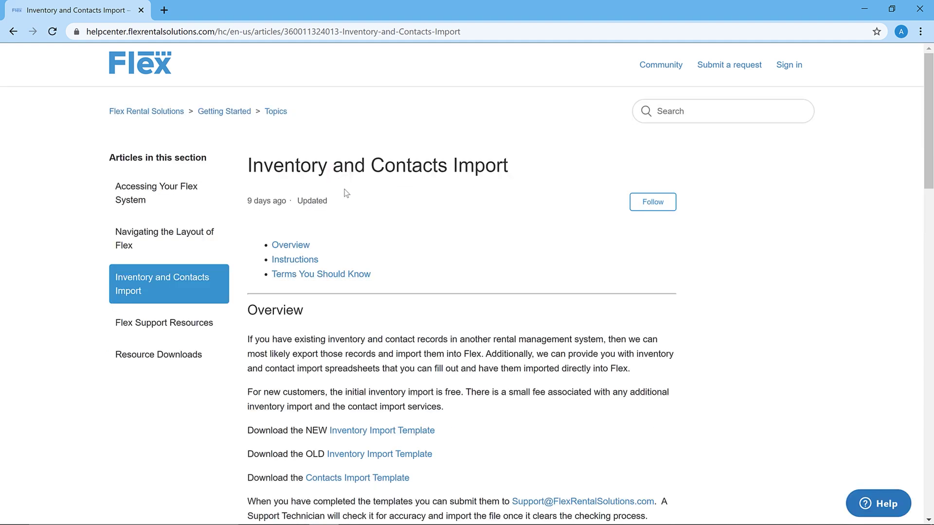
{"action": "left_click", "coordinate": [432, 431]}
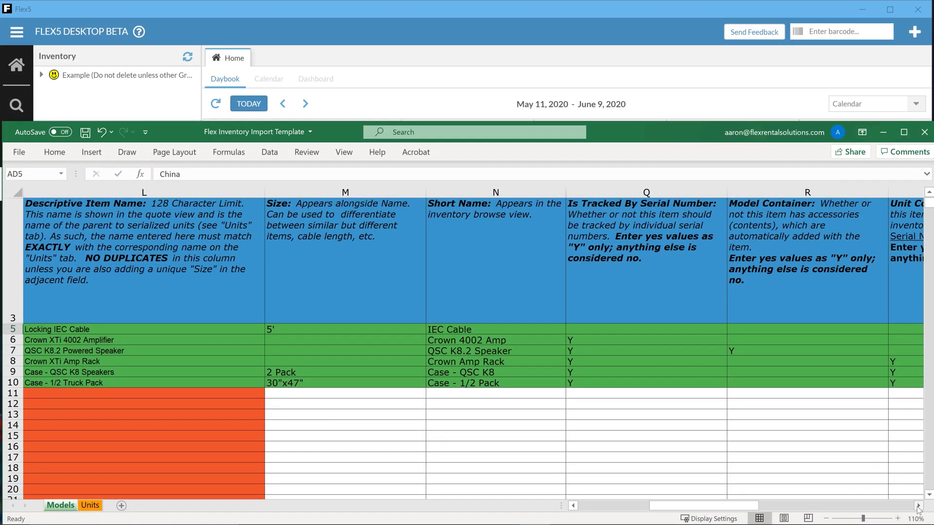
Examine the column headers and example rows on the Models sheet of the Excel template, from the item name through the pricing model columns.
{"action": "left_click", "coordinate": [918, 507]}
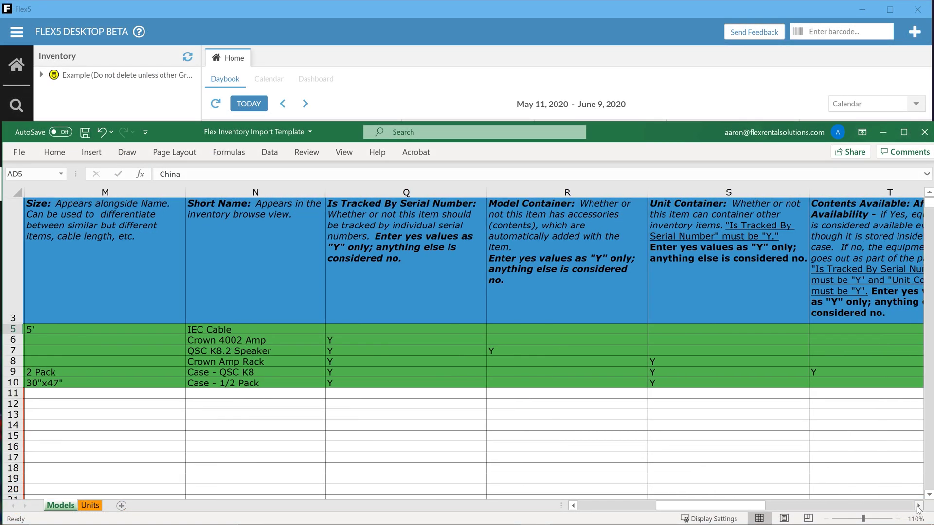
{"action": "left_click", "coordinate": [917, 506]}
{"action": "left_click", "coordinate": [917, 506]}
{"action": "left_click", "coordinate": [918, 506]}
{"action": "left_click", "coordinate": [917, 506]}
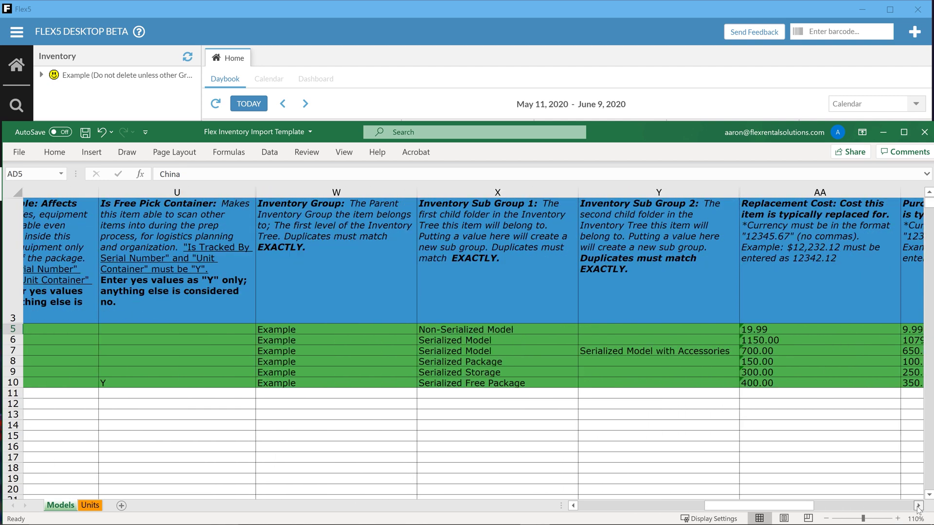
{"action": "left_click", "coordinate": [918, 506]}
{"action": "left_click", "coordinate": [918, 506]}
{"action": "left_click", "coordinate": [918, 506]}
{"action": "left_click", "coordinate": [918, 507]}
{"action": "left_click", "coordinate": [918, 506]}
{"action": "left_click", "coordinate": [918, 506]}
{"action": "left_click", "coordinate": [918, 506]}
{"action": "left_click", "coordinate": [918, 507]}
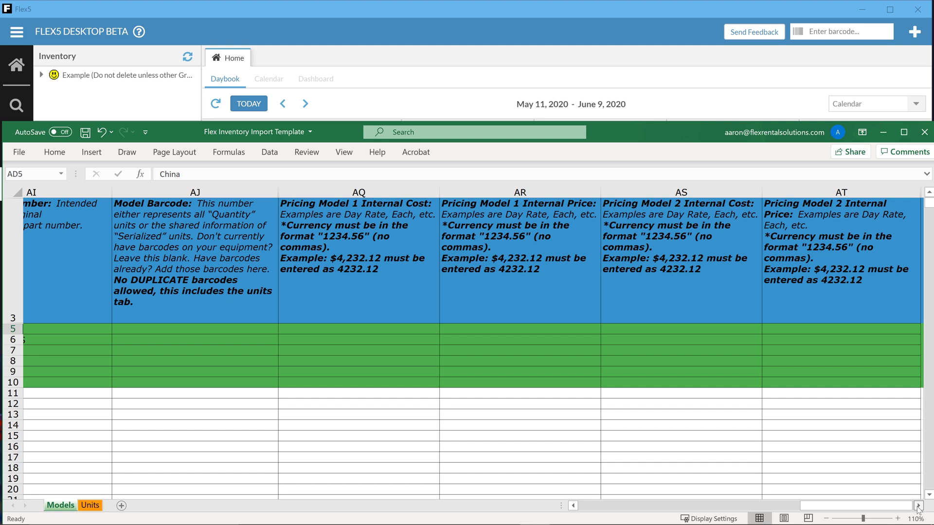
{"action": "left_click", "coordinate": [917, 507]}
{"action": "left_click", "coordinate": [918, 506]}
{"action": "left_click", "coordinate": [574, 507]}
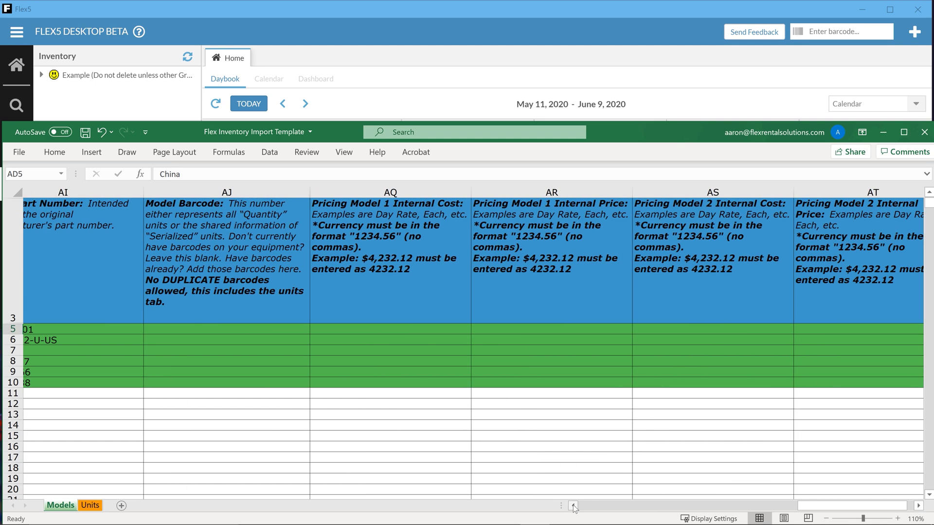
{"action": "left_click", "coordinate": [573, 506]}
Switch to Flex5 and expand the Example inventory group with all its serialized and non-serialized subgroups.
{"action": "left_click", "coordinate": [42, 78]}
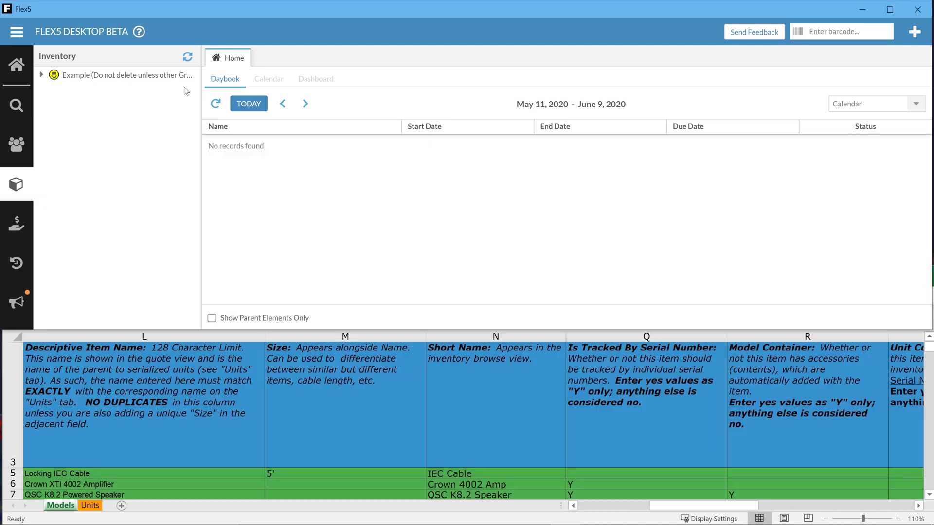
{"action": "left_click", "coordinate": [43, 76]}
{"action": "left_click", "coordinate": [53, 91]}
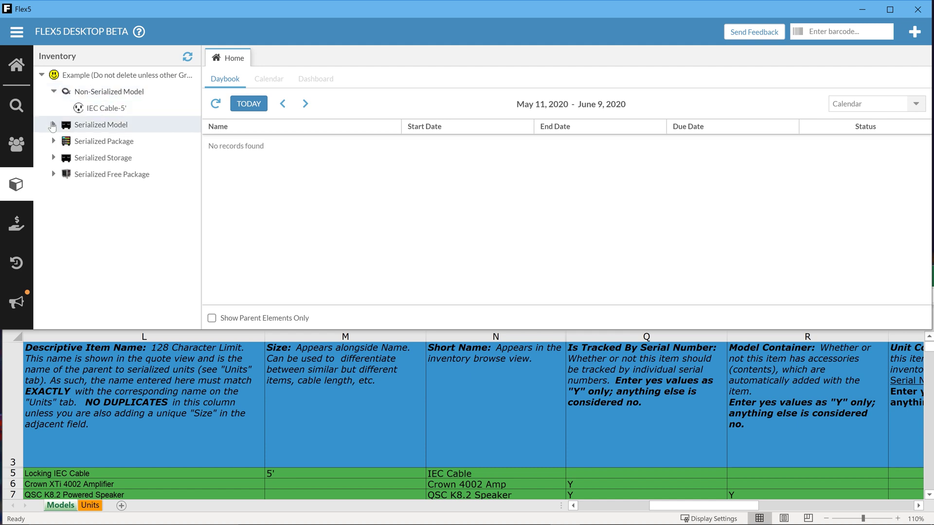
{"action": "left_click", "coordinate": [53, 125]}
{"action": "left_click", "coordinate": [66, 141]}
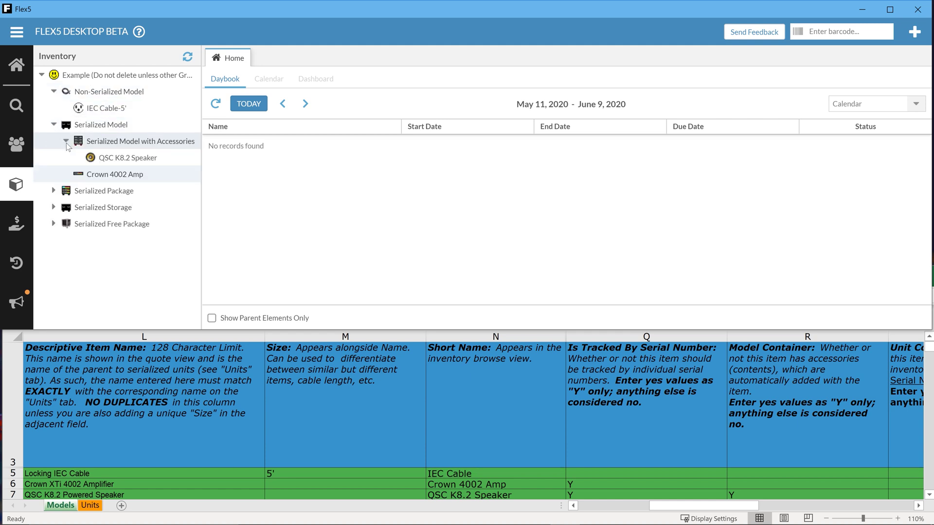
{"action": "left_click", "coordinate": [53, 191]}
{"action": "left_click", "coordinate": [54, 224]}
{"action": "left_click", "coordinate": [51, 257]}
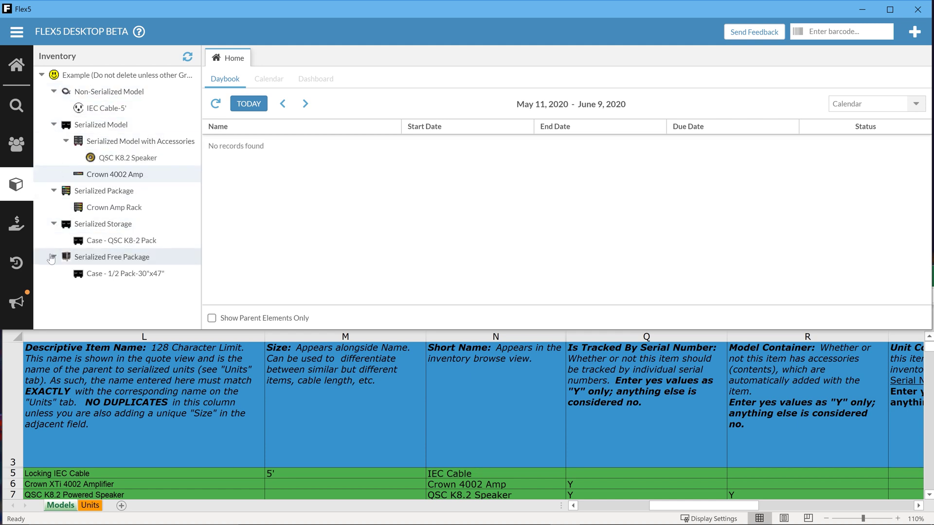
Open the IEC Cable-5' and Crown 4002 Amp records, and check the amplifier's name fields in its edit form without changing them.
{"action": "left_click", "coordinate": [120, 109]}
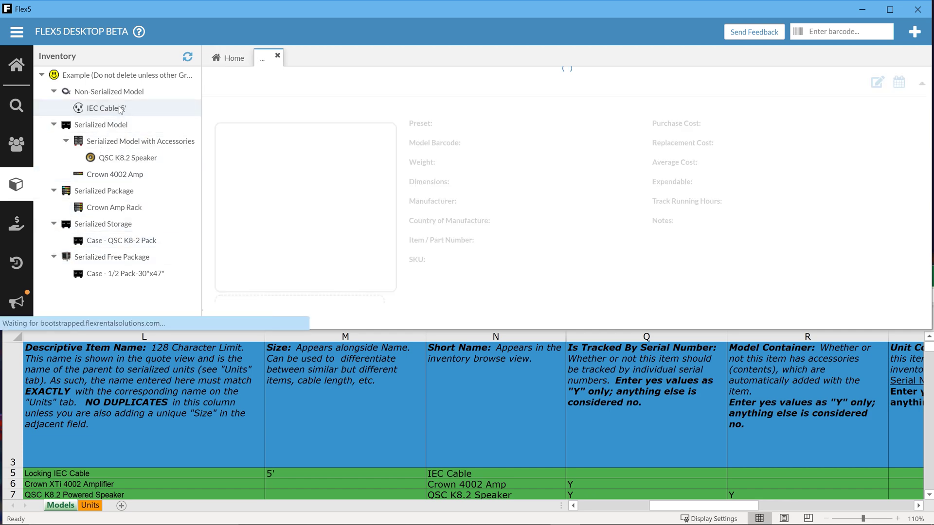
{"action": "left_click", "coordinate": [118, 176]}
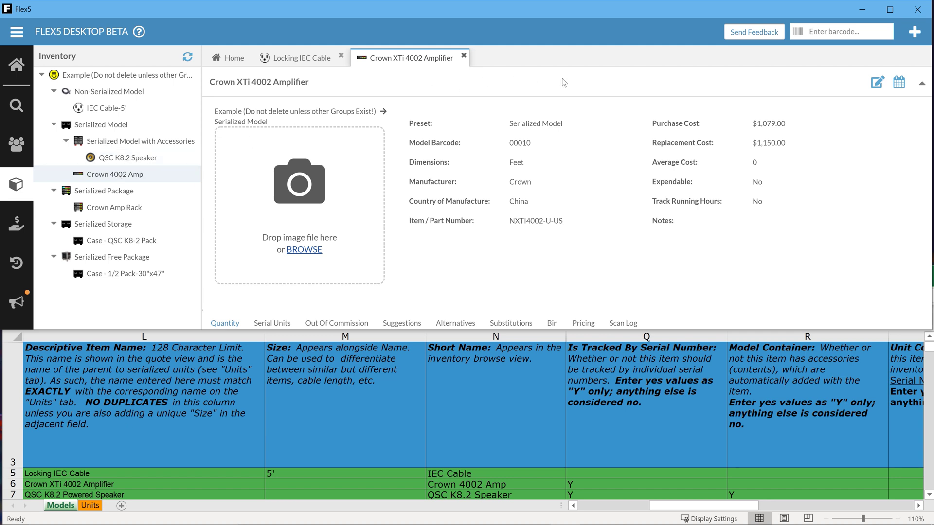
{"action": "left_click", "coordinate": [880, 85]}
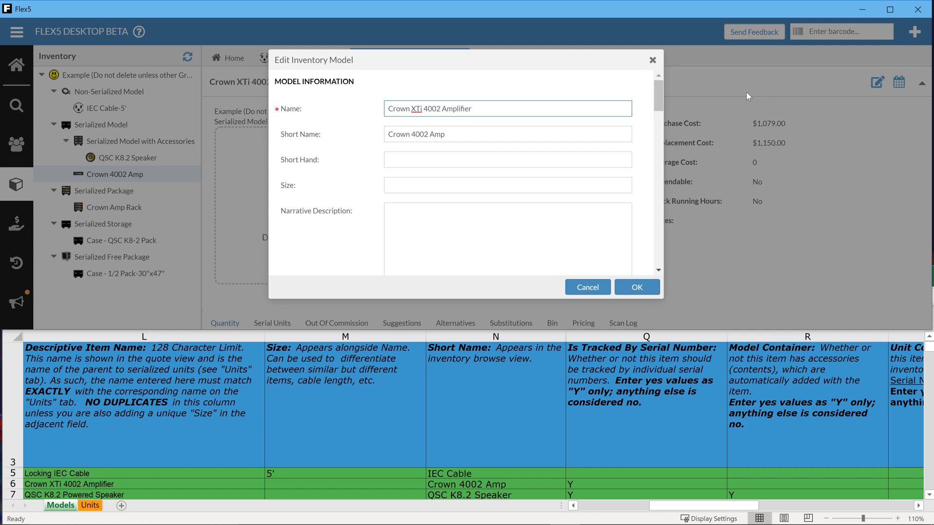
{"action": "left_click", "coordinate": [652, 60]}
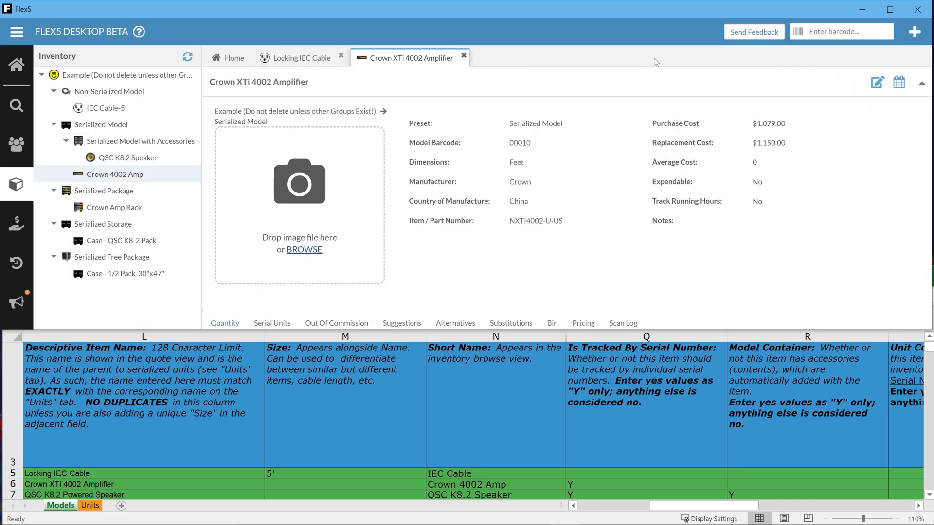
Examine the name, short name and size fields in the Locking IEC Cable's edit form.
{"action": "left_click", "coordinate": [283, 57]}
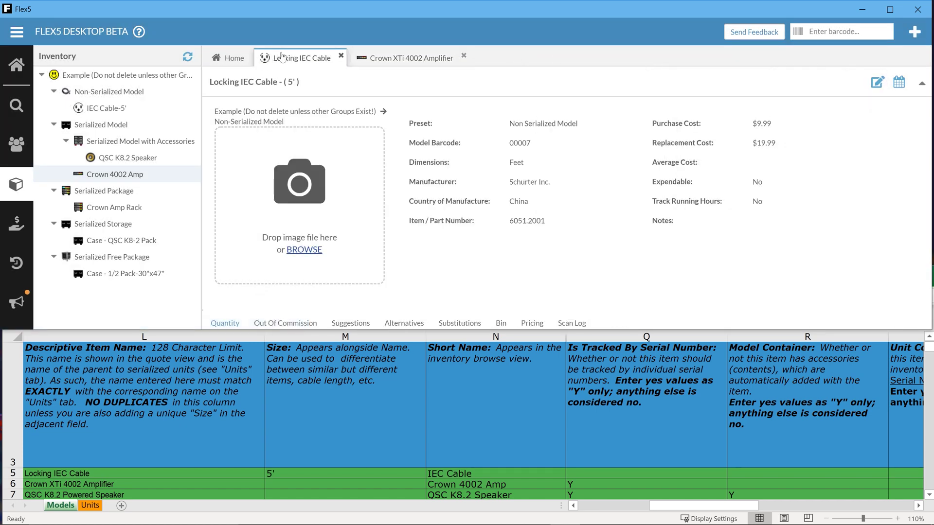
{"action": "left_click", "coordinate": [876, 83]}
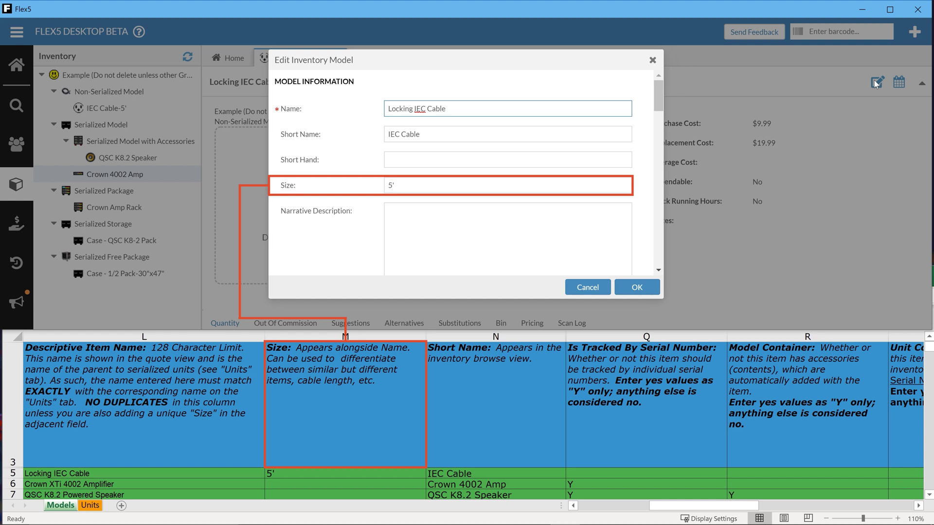
{"action": "left_click", "coordinate": [456, 134]}
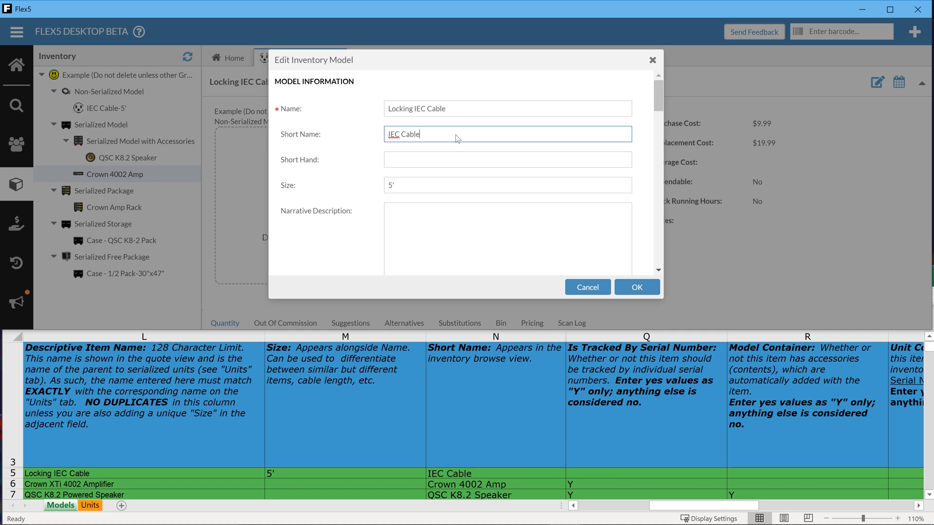
{"action": "left_click", "coordinate": [876, 84]}
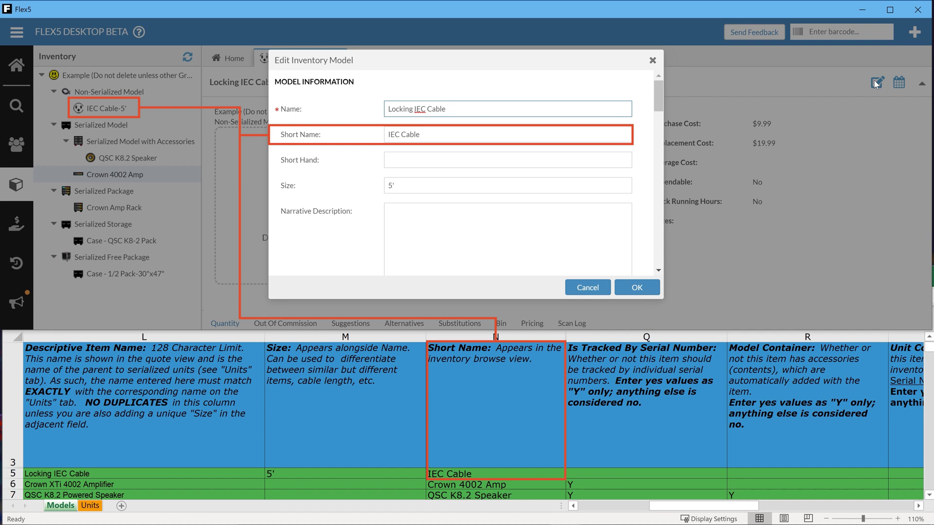
{"action": "key", "text": "Tab"}
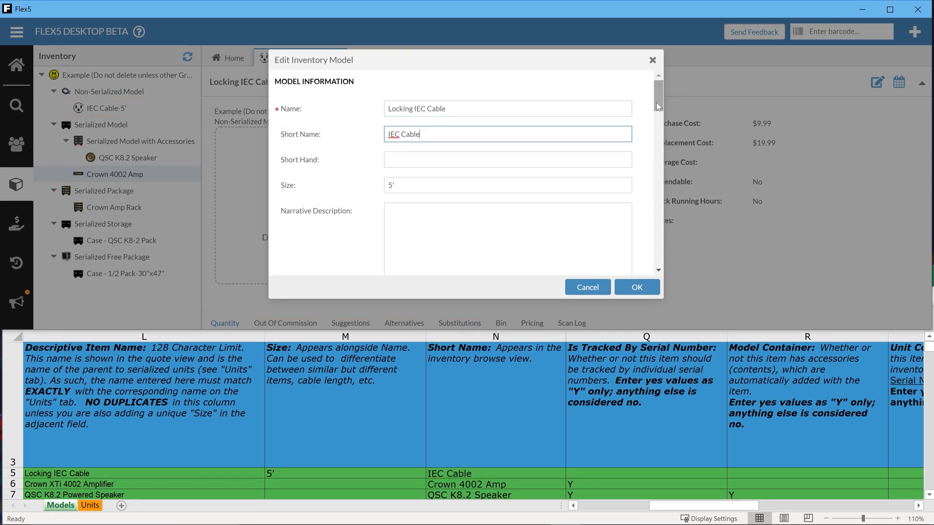
Compare the cable's preset, tracking and container settings with template columns Q to U, and close the form without changes.
{"action": "left_click_drag", "start_coordinate": [659, 105], "coordinate": [633, 201]}
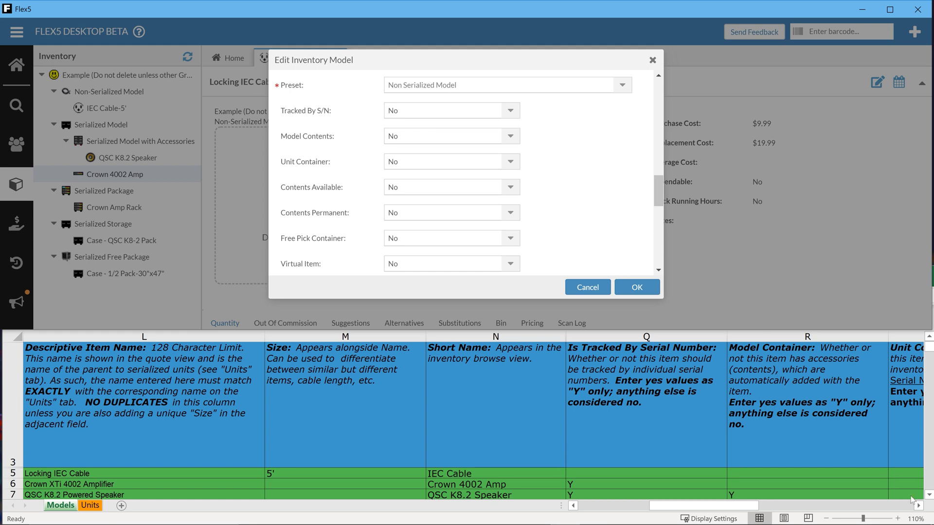
{"action": "left_click", "coordinate": [921, 510]}
{"action": "left_click", "coordinate": [919, 506]}
{"action": "left_click", "coordinate": [919, 505]}
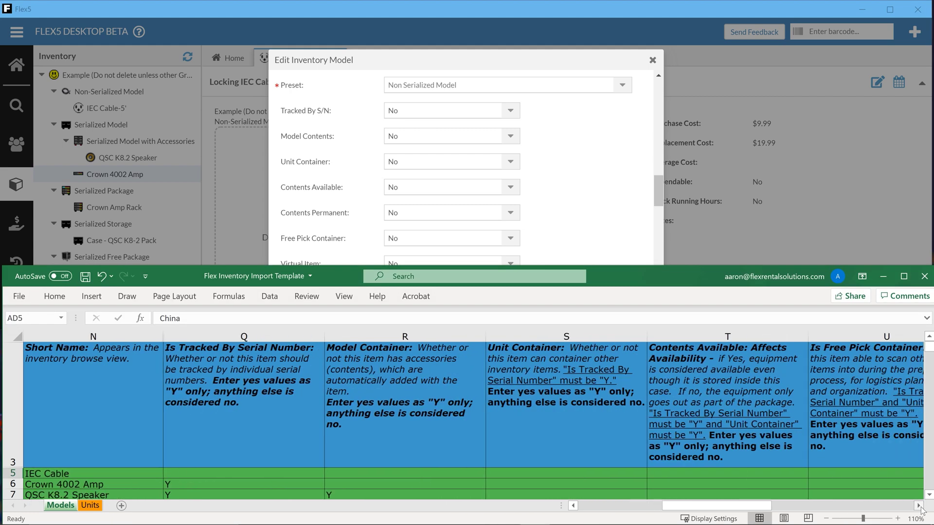
{"action": "left_click", "coordinate": [919, 506]}
{"action": "left_click", "coordinate": [919, 506]}
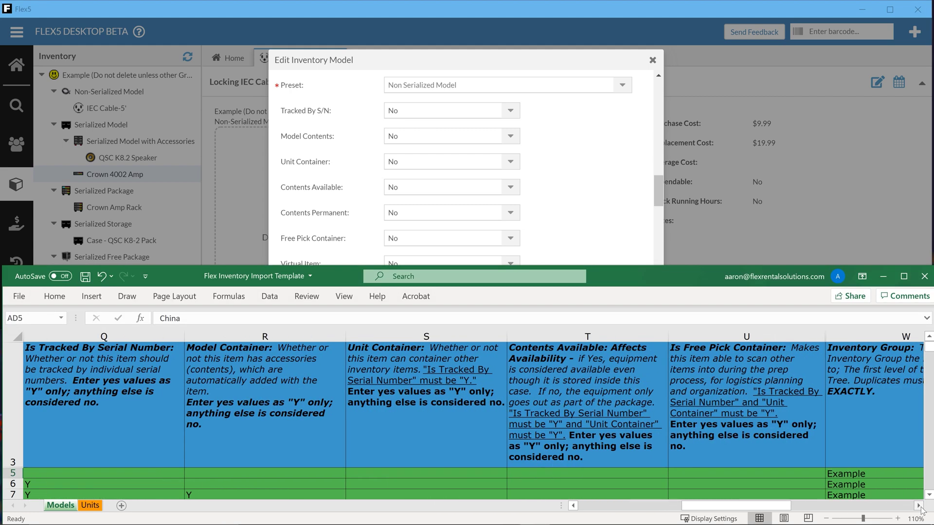
{"action": "left_click", "coordinate": [537, 59]}
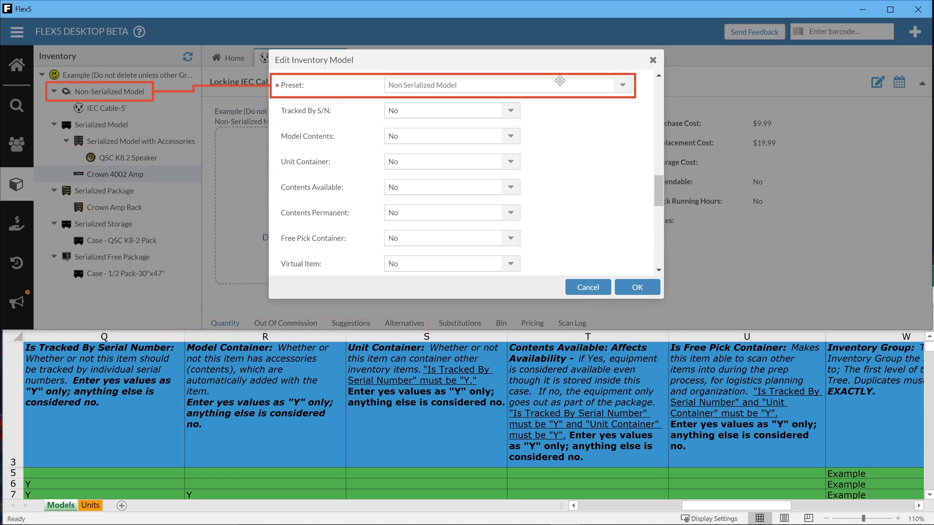
{"action": "left_click", "coordinate": [652, 60]}
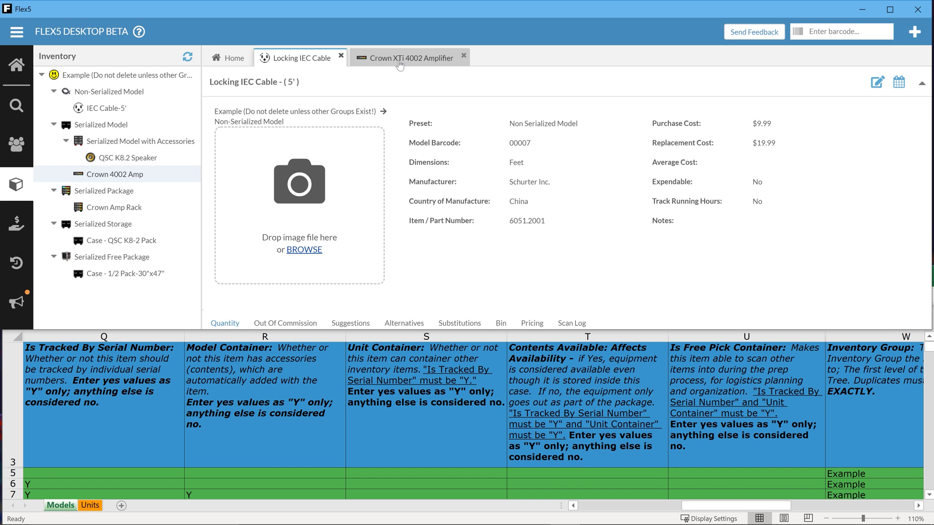
Check the preset and tracking settings in the Crown XTi 4002 Amplifier's edit form, and close it without changes.
{"action": "left_click", "coordinate": [428, 65]}
{"action": "left_click", "coordinate": [878, 83]}
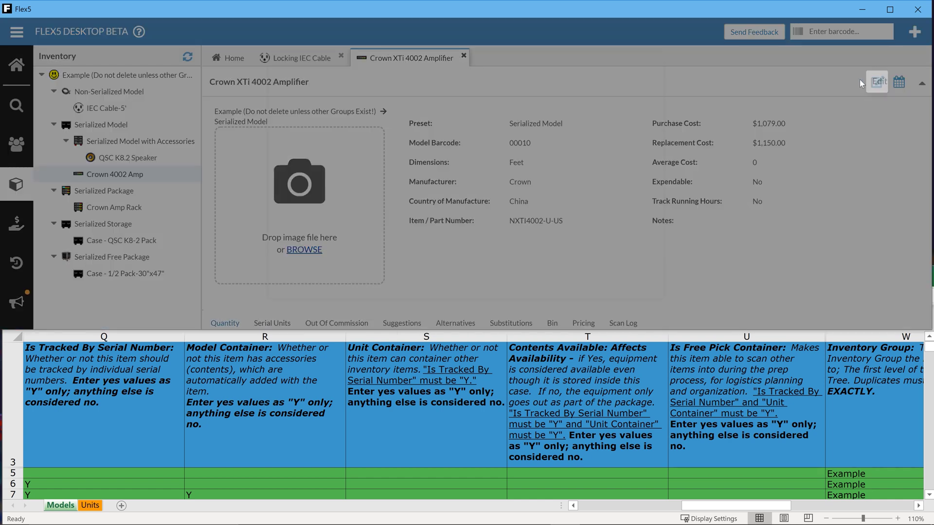
{"action": "left_click_drag", "start_coordinate": [660, 97], "coordinate": [654, 195]}
{"action": "left_click", "coordinate": [653, 60]}
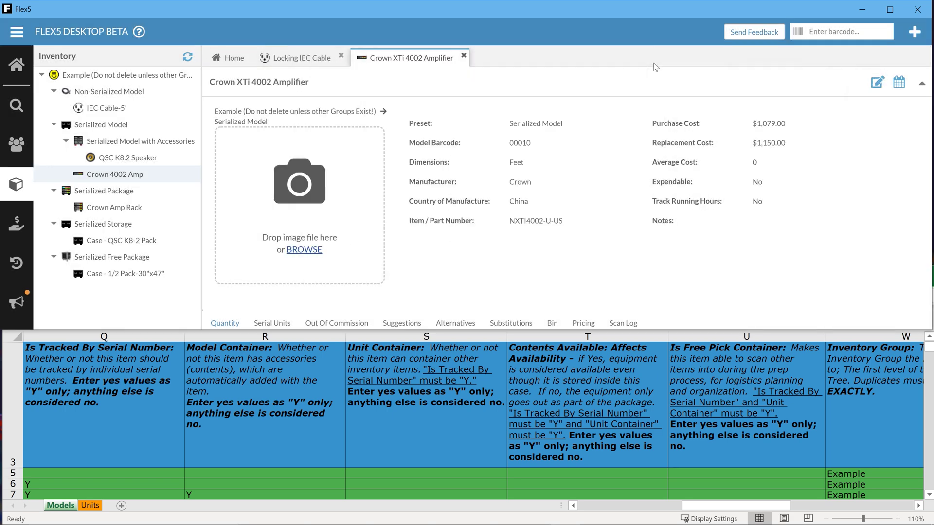
Examine the Inventory Group and Inventory Sub Group columns of the Excel template, and return to Flex5.
{"action": "left_click", "coordinate": [918, 505]}
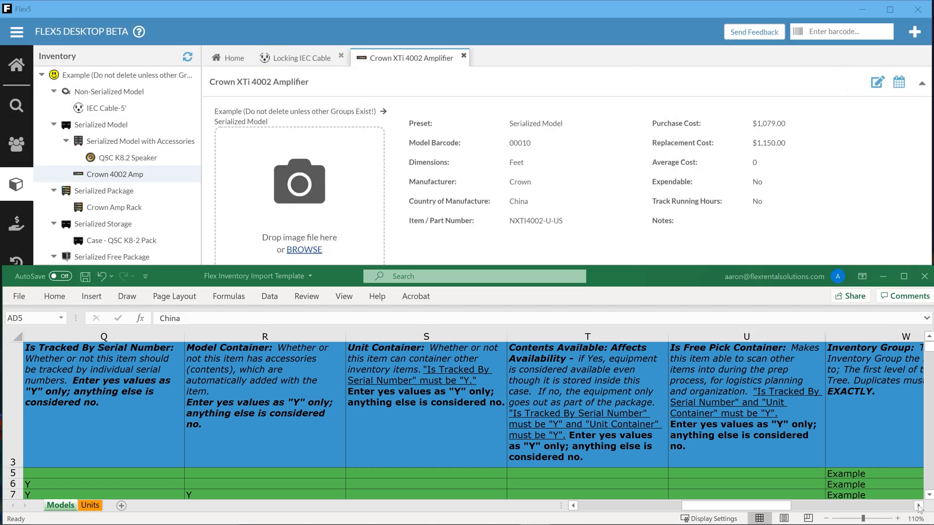
{"action": "left_click", "coordinate": [918, 506]}
{"action": "left_click", "coordinate": [919, 506]}
{"action": "left_click", "coordinate": [919, 506]}
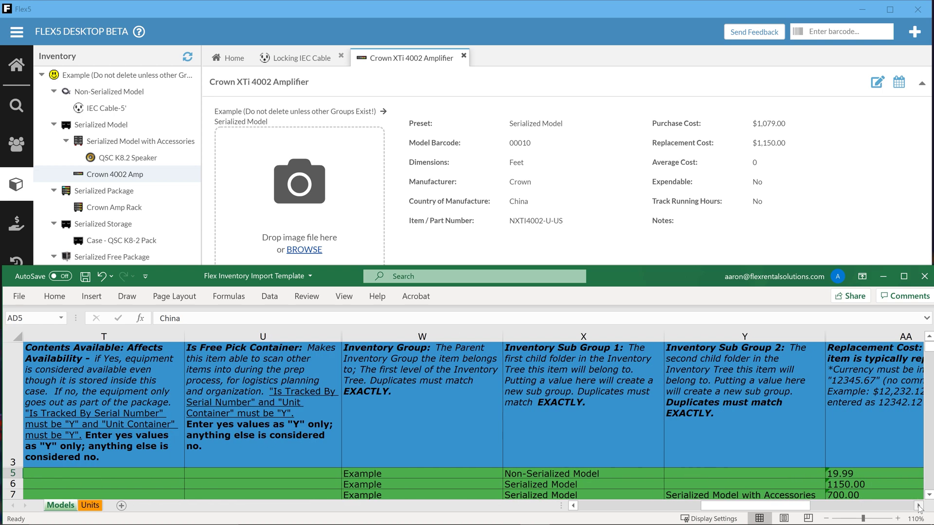
{"action": "left_click", "coordinate": [918, 506]}
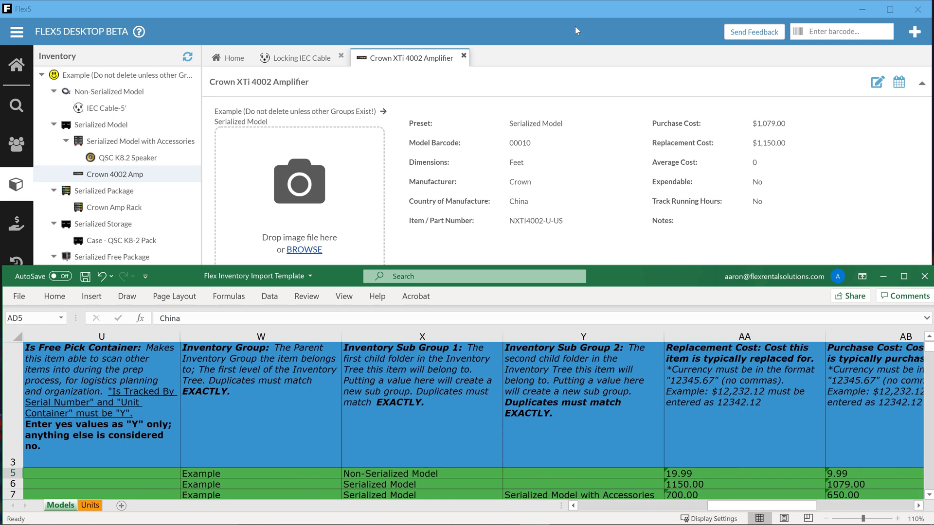
{"action": "left_click", "coordinate": [575, 27]}
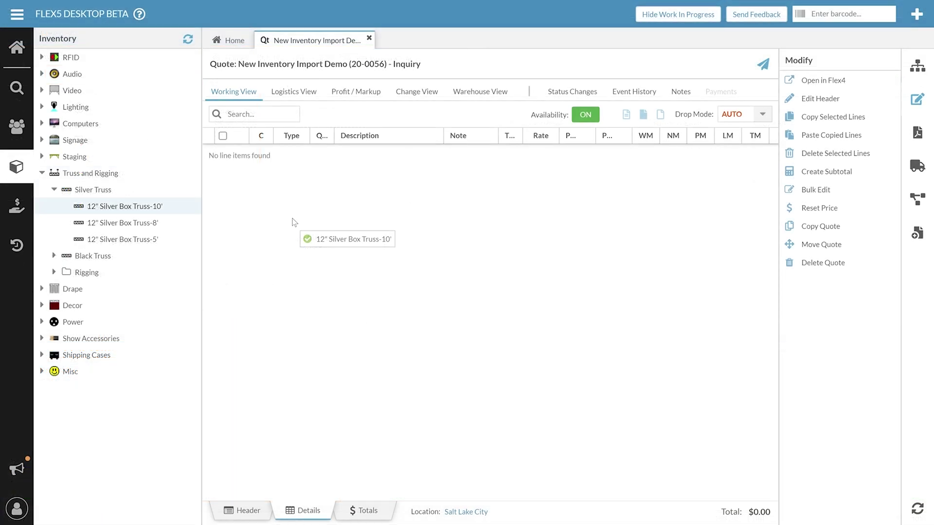
Add four 12" Silver Box Truss-10' pieces to the New Inventory Import Demo quote.
{"action": "left_click_drag", "start_coordinate": [292, 221], "coordinate": [293, 222]}
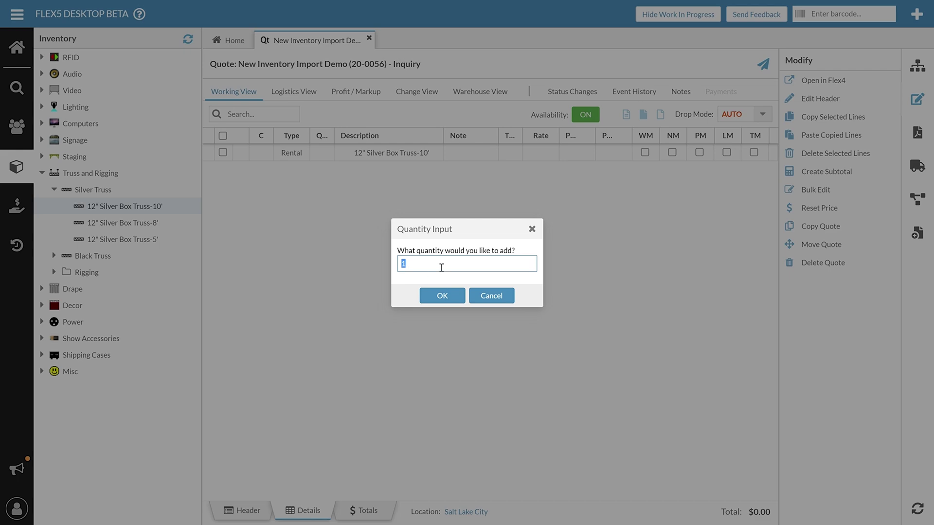
{"action": "type", "text": "4"}
{"action": "left_click", "coordinate": [443, 296]}
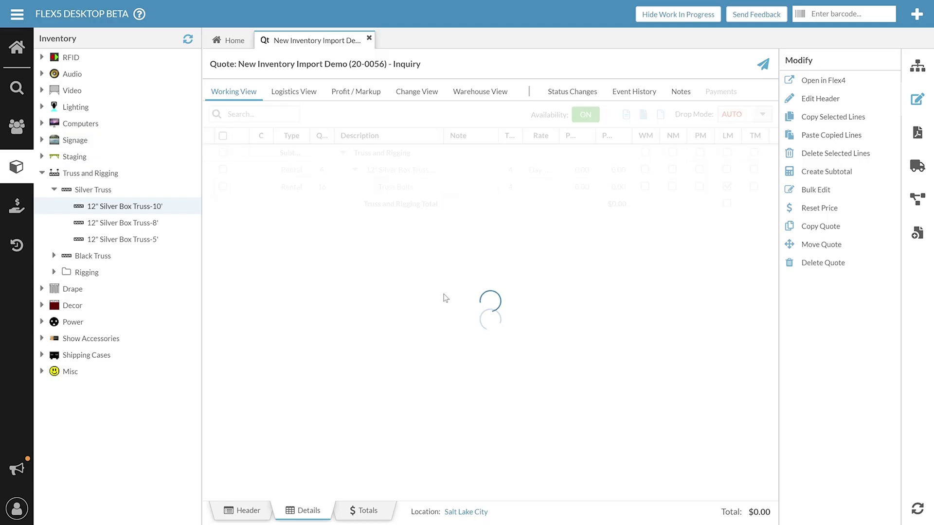
Add four 8x4 Staging Pieces from the Staging group to the quote, collapsing the inventory groups when finished with them.
{"action": "left_click", "coordinate": [42, 173]}
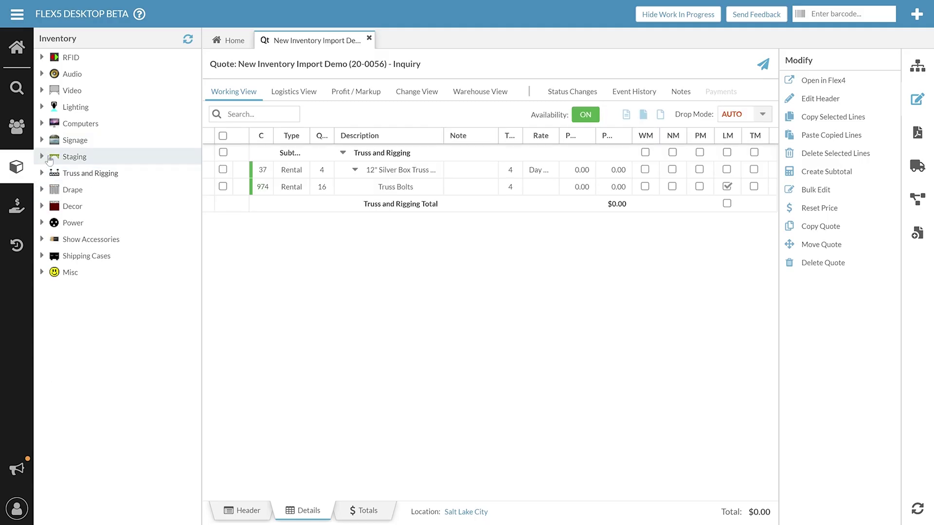
{"action": "left_click", "coordinate": [49, 157]}
{"action": "left_click_drag", "start_coordinate": [100, 256], "coordinate": [349, 245]}
{"action": "type", "text": "4"}
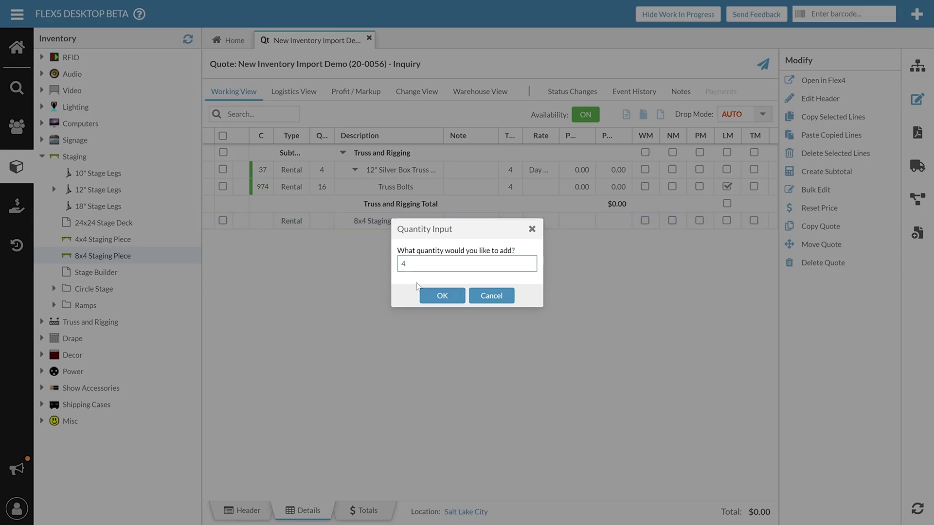
{"action": "left_click", "coordinate": [441, 298]}
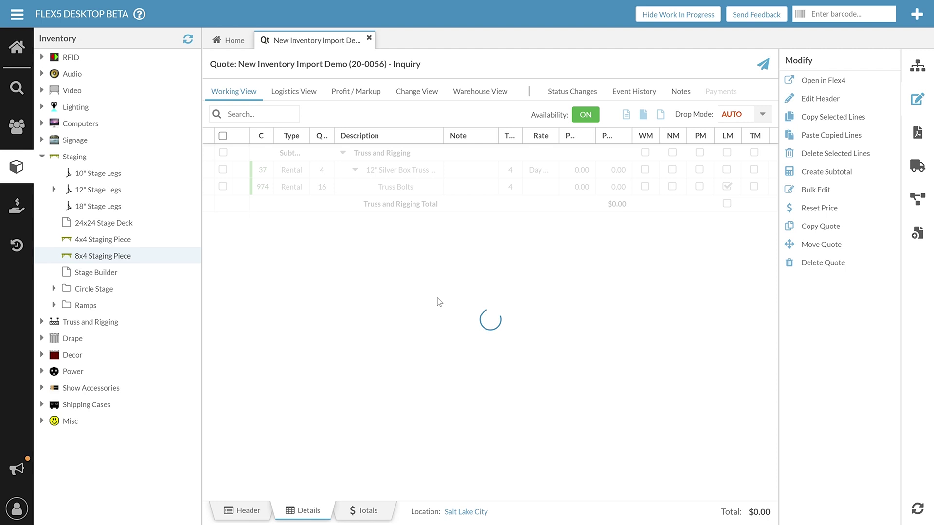
{"action": "left_click", "coordinate": [43, 156]}
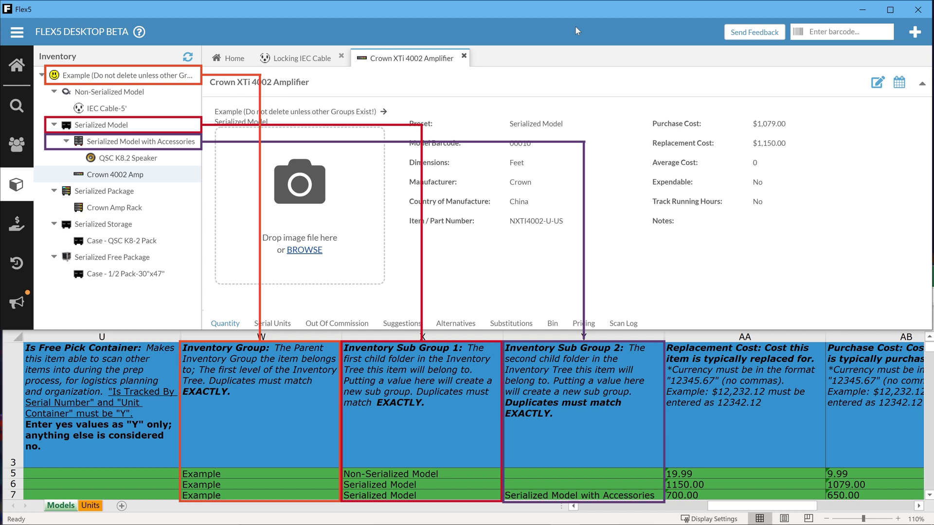
Compare template columns AA and AB with the replacement and purchase cost fields in the Crown XTi 4002 Amplifier's edit form.
{"action": "left_click", "coordinate": [919, 506]}
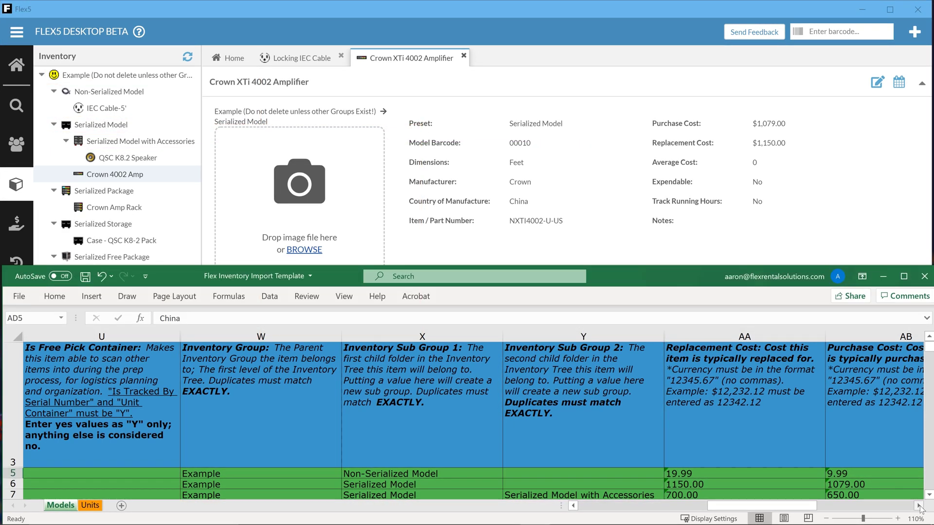
{"action": "left_click", "coordinate": [919, 506]}
{"action": "left_click", "coordinate": [919, 506]}
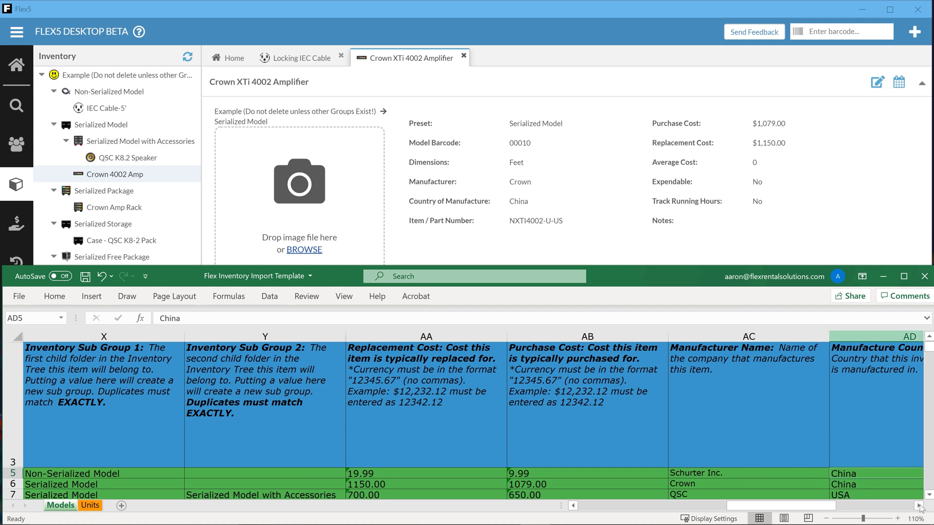
{"action": "left_click", "coordinate": [875, 84]}
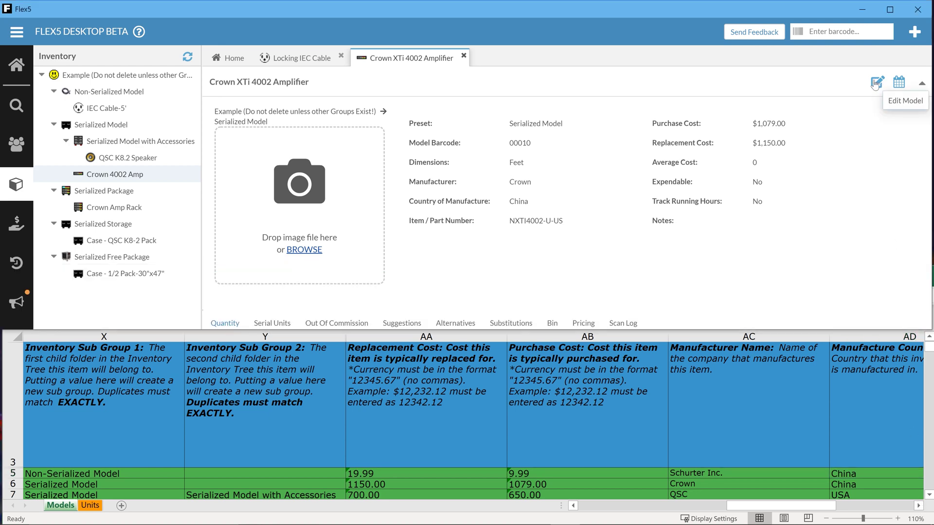
{"action": "left_click", "coordinate": [875, 83]}
{"action": "left_click_drag", "start_coordinate": [666, 97], "coordinate": [666, 132]}
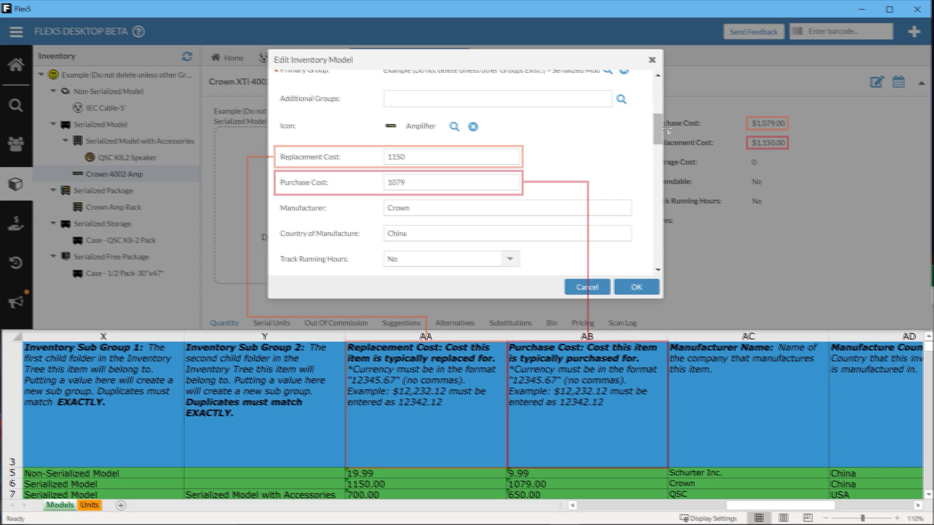
Compare the amplifier's manufacturer and country of manufacture fields with template columns AC and AD.
{"action": "left_click_drag", "start_coordinate": [658, 128], "coordinate": [660, 146]}
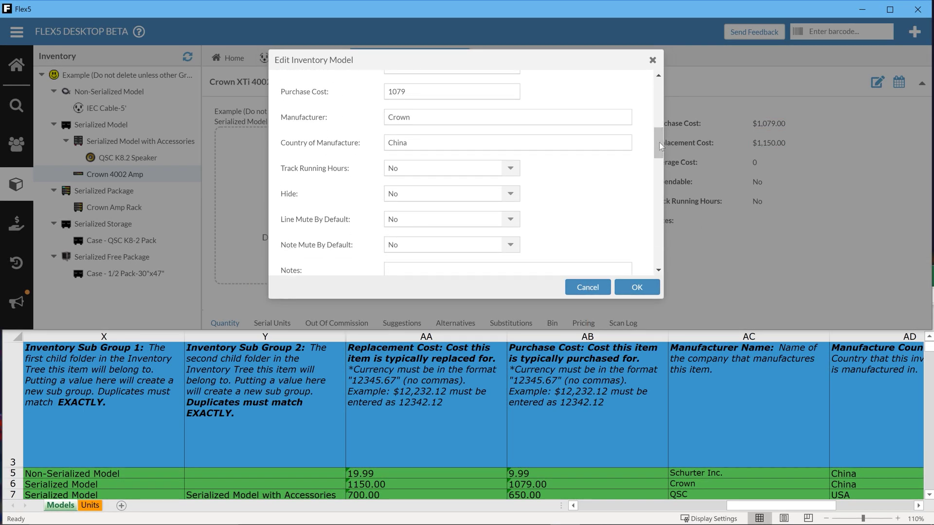
{"action": "left_click", "coordinate": [919, 506]}
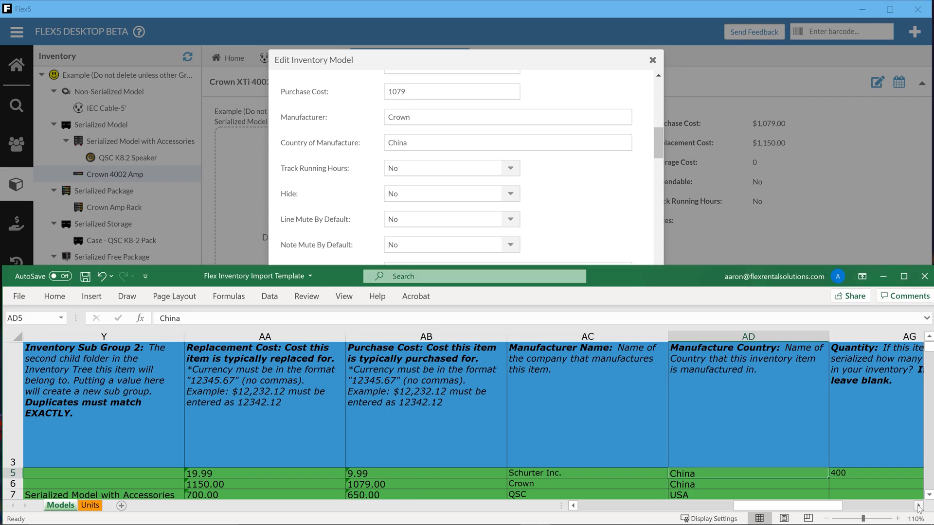
{"action": "left_click", "coordinate": [918, 506]}
{"action": "left_click", "coordinate": [918, 506]}
{"action": "left_click", "coordinate": [918, 506]}
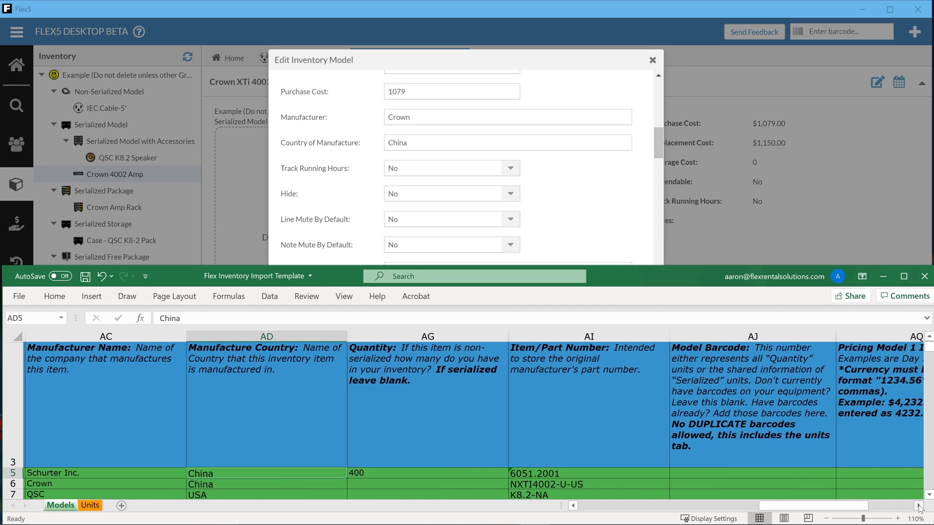
{"action": "left_click", "coordinate": [594, 195]}
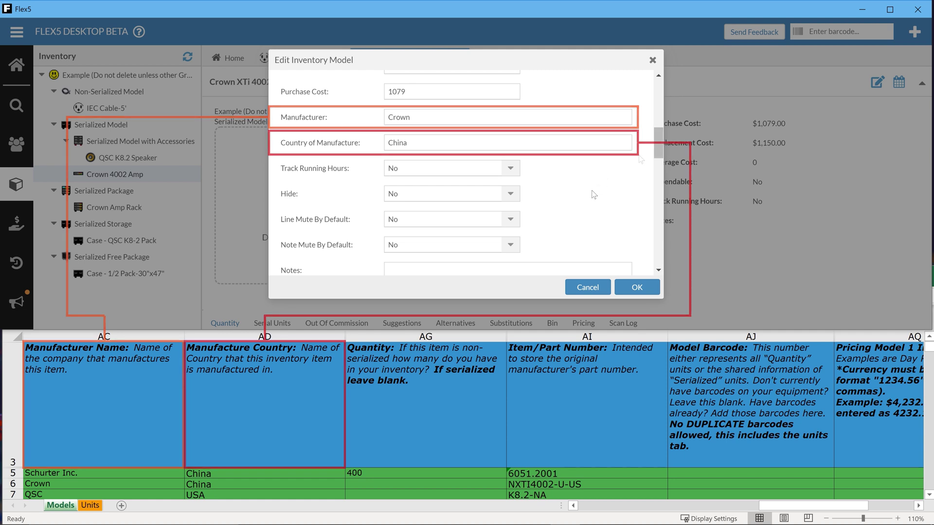
{"action": "left_click_drag", "start_coordinate": [659, 141], "coordinate": [663, 223]}
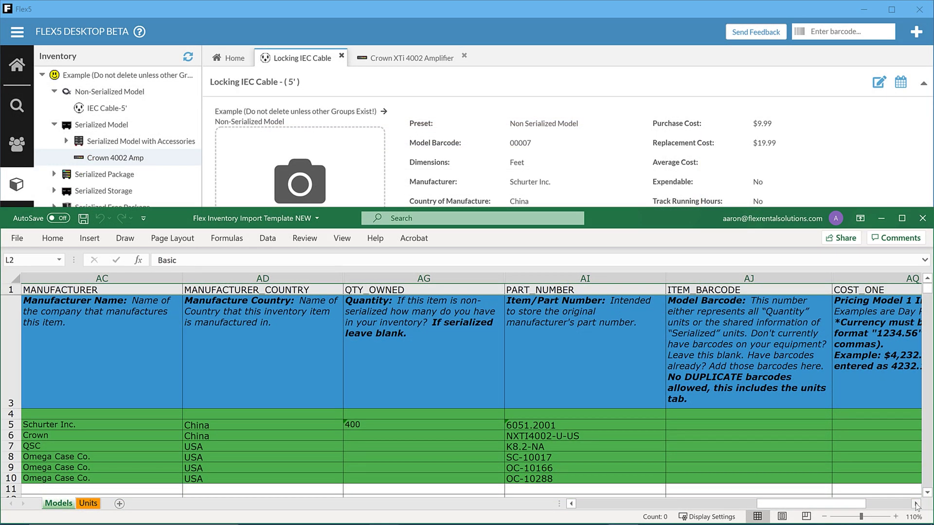
Examine template pricing columns AQ to AT and view the pricing models of the Locking IEC Cable and Crown XTi 4002 Amplifier.
{"action": "left_click_drag", "start_coordinate": [916, 505], "coordinate": [915, 505]}
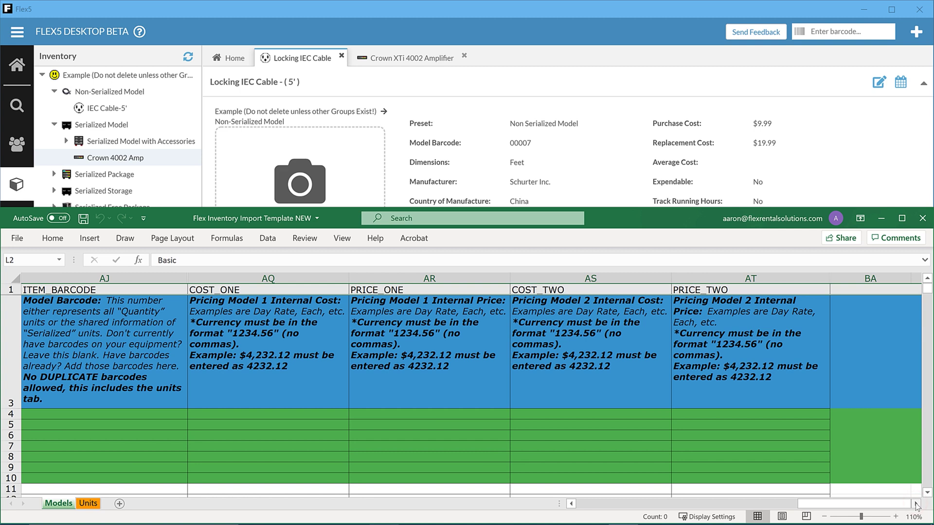
{"action": "left_click", "coordinate": [679, 98]}
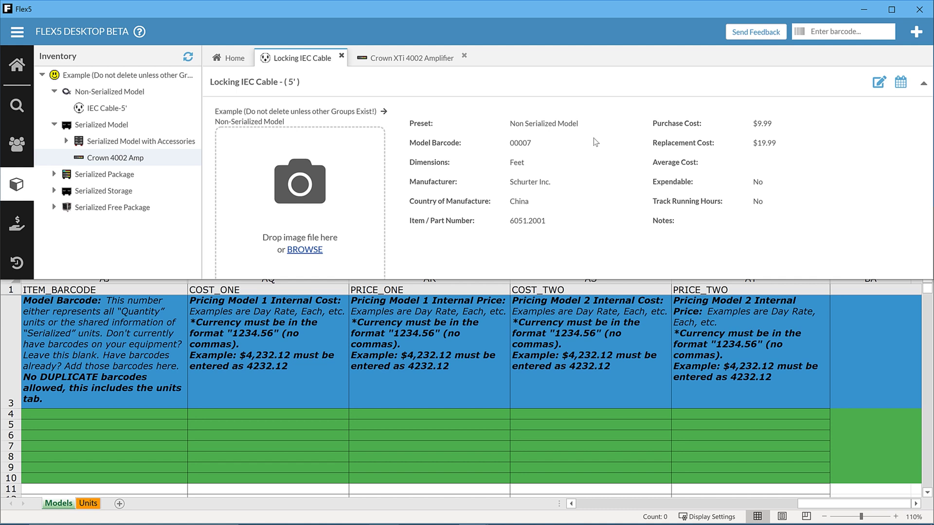
{"action": "left_click", "coordinate": [923, 83]}
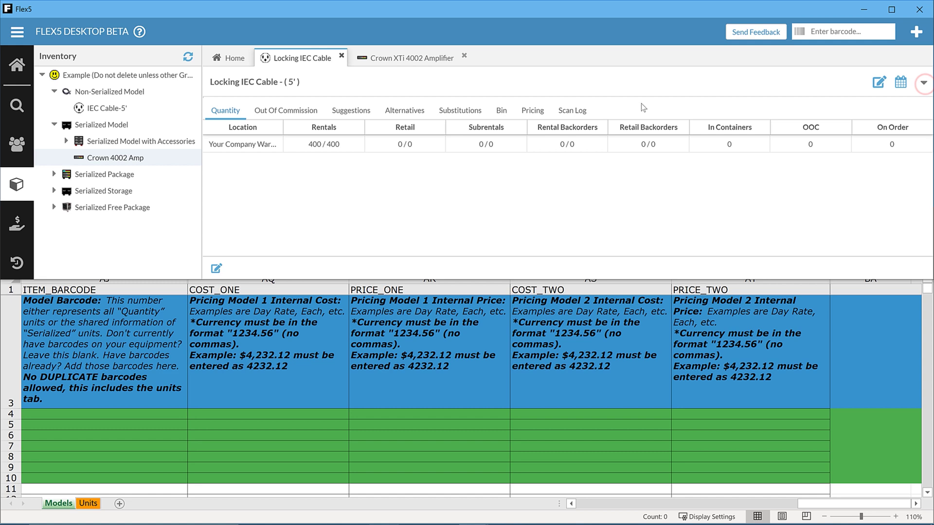
{"action": "left_click", "coordinate": [533, 111]}
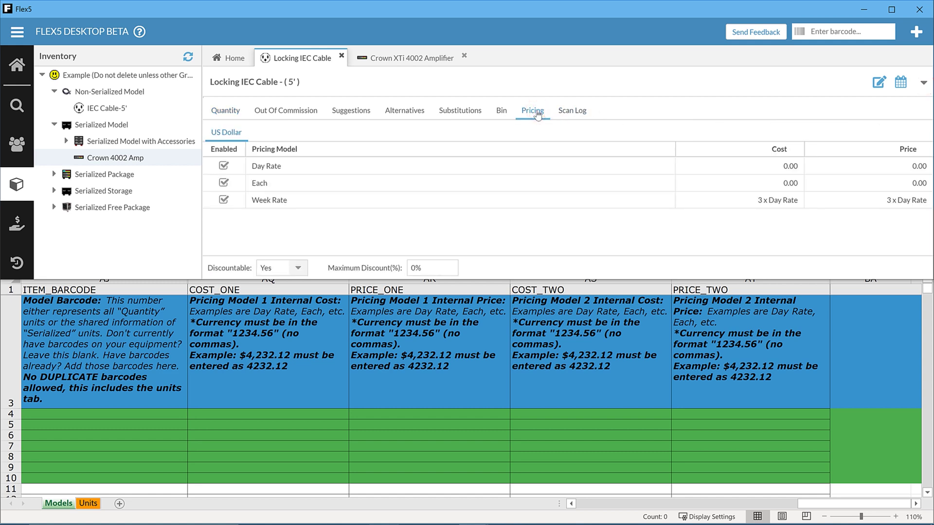
{"action": "left_click", "coordinate": [388, 60]}
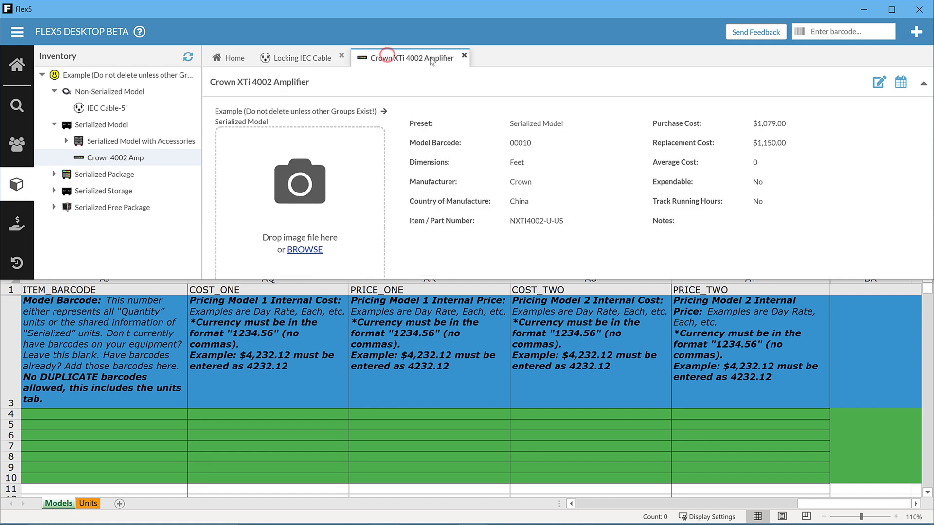
{"action": "left_click", "coordinate": [923, 86]}
{"action": "left_click", "coordinate": [599, 111]}
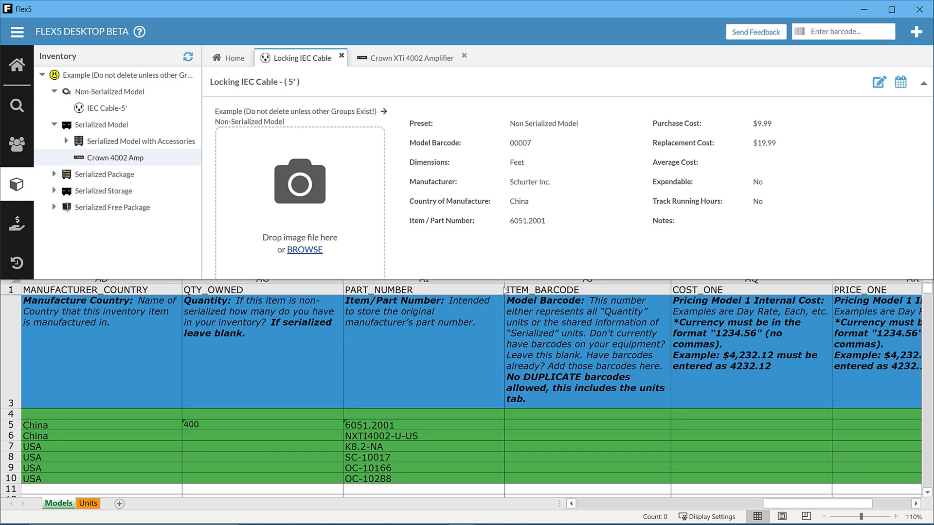
Check the Locking IEC Cable's quantity and the Crown XTi 4002 Amplifier's serial units, and open unit S3R14L001.
{"action": "left_click", "coordinate": [922, 84]}
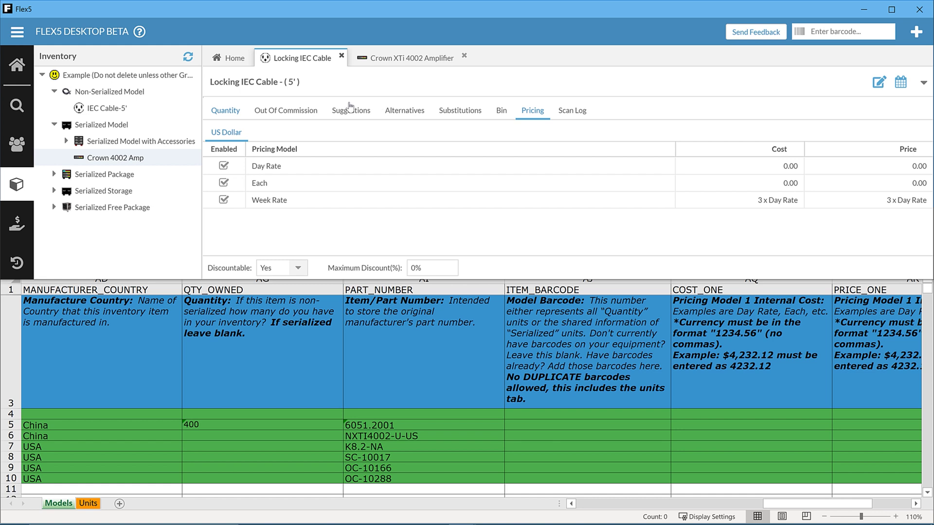
{"action": "left_click", "coordinate": [223, 111]}
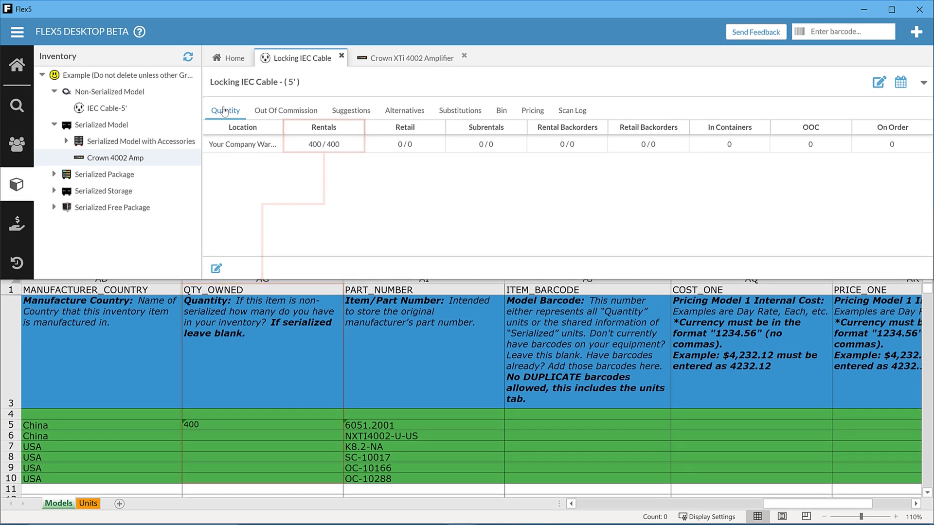
{"action": "left_click", "coordinate": [405, 59]}
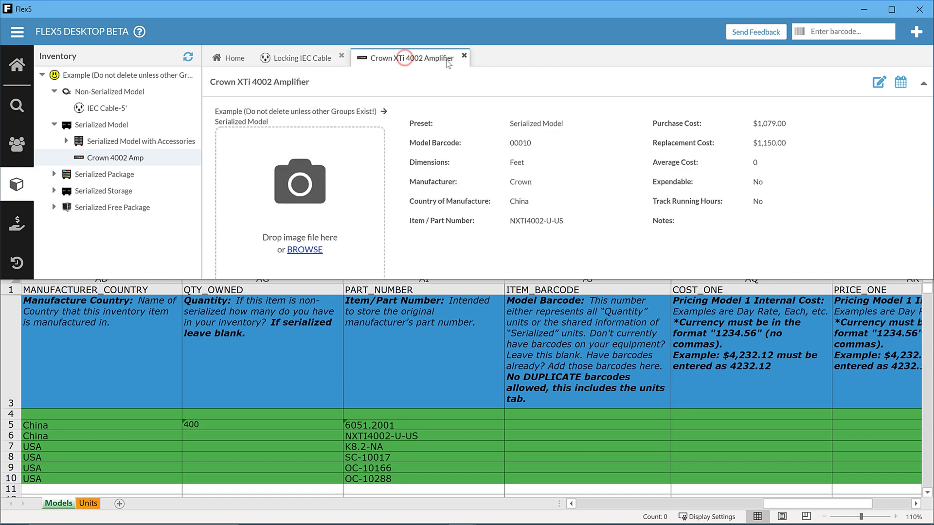
{"action": "left_click", "coordinate": [924, 86]}
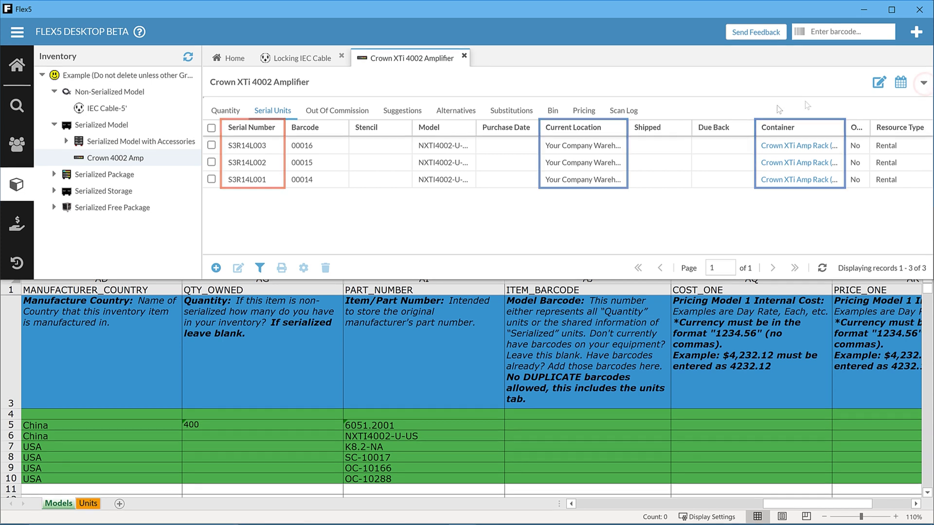
{"action": "double_click", "coordinate": [260, 180]}
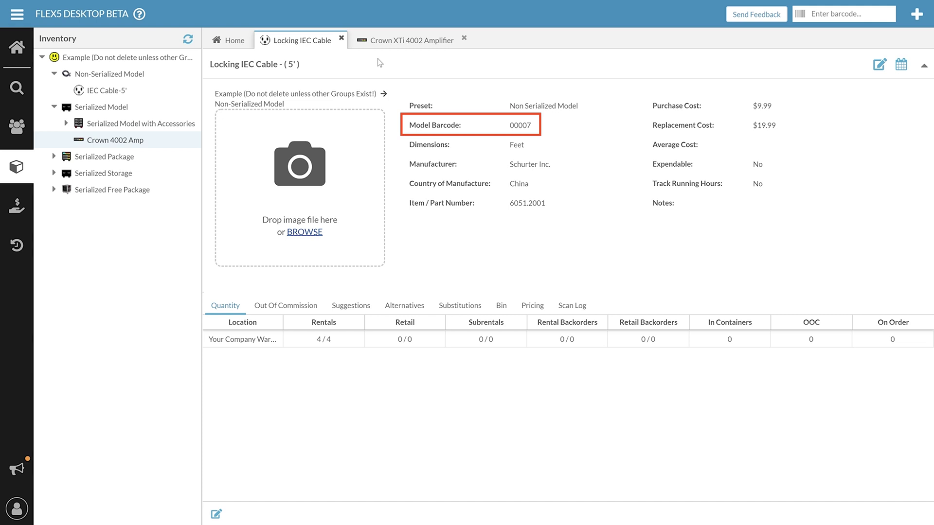
Compare the model barcodes of the Locking IEC Cable and Crown XTi 4002 Amplifier, and show the amplifier's serial units.
{"action": "left_click", "coordinate": [389, 43]}
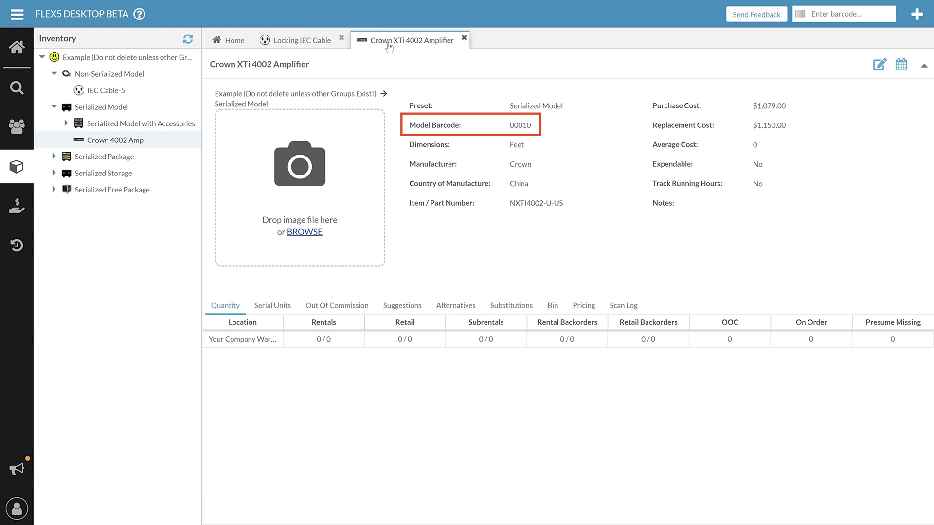
{"action": "left_click", "coordinate": [277, 306]}
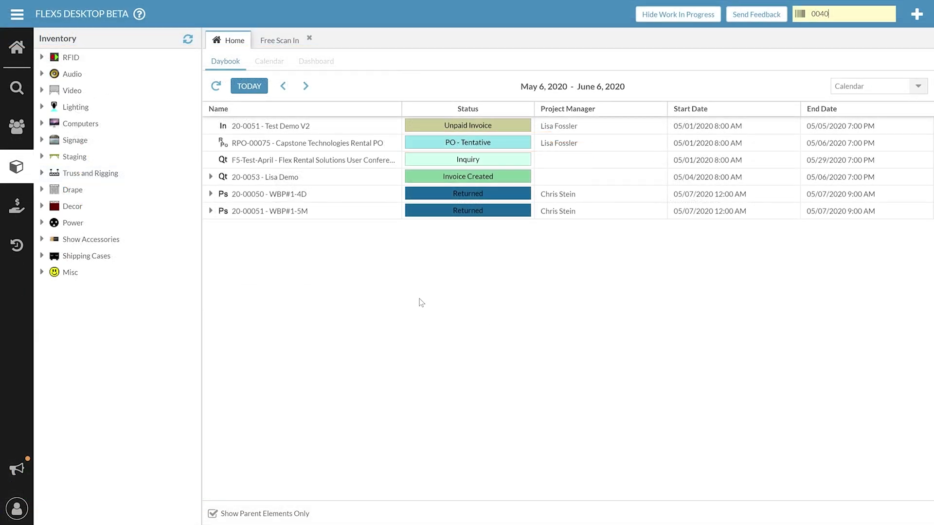
Look up the inventory model with barcode 00402 from the home page.
{"action": "type", "text": "2"}
{"action": "key", "text": "Return"}
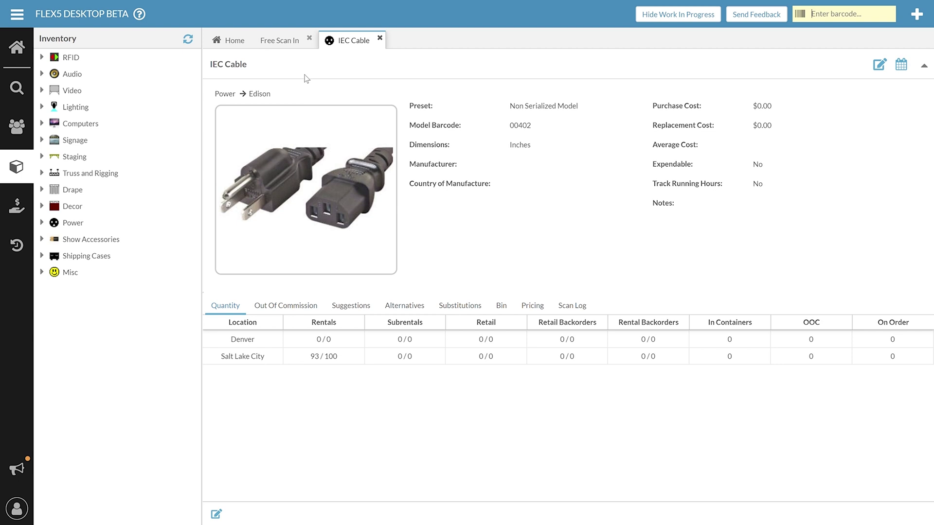
Scan in barcode 00402 through Free Scan In with a return quantity of 2 for manifest RG2I2.
{"action": "left_click", "coordinate": [282, 45]}
{"action": "type", "text": "00402"}
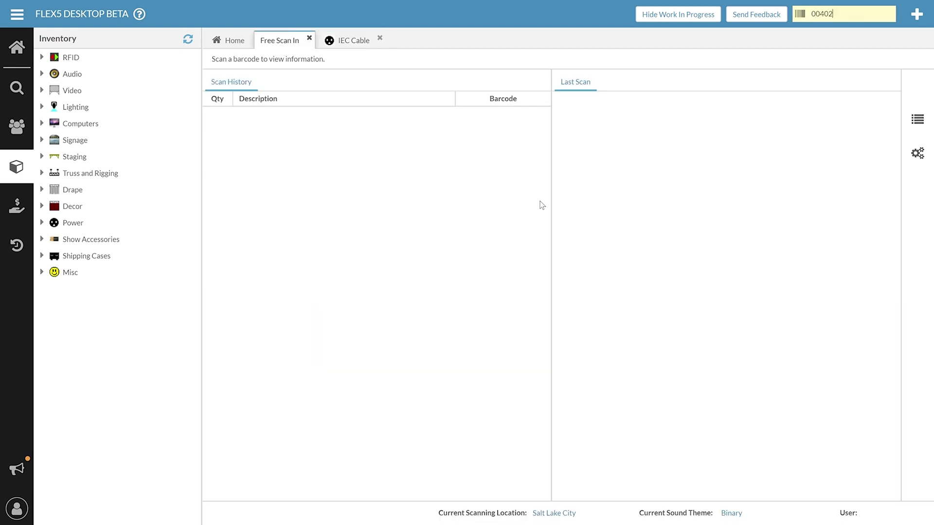
{"action": "key", "text": "Return"}
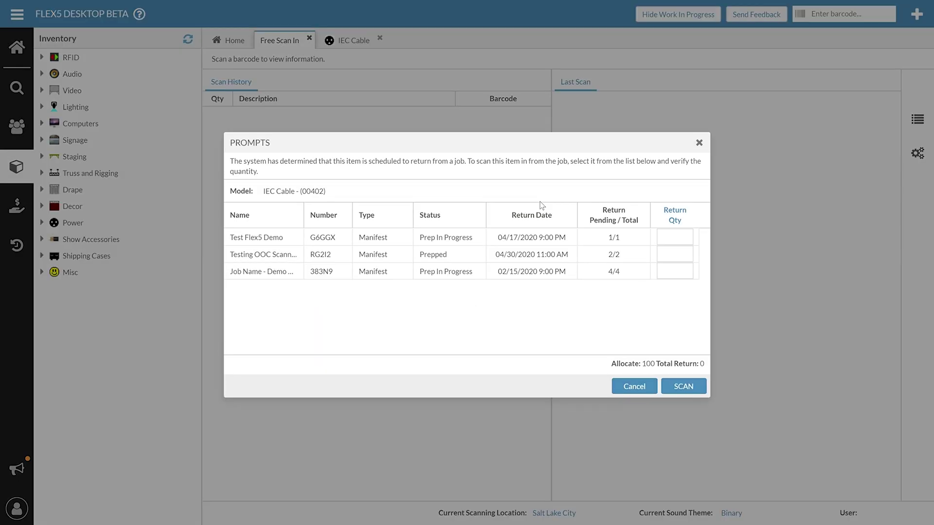
{"action": "left_click", "coordinate": [674, 261]}
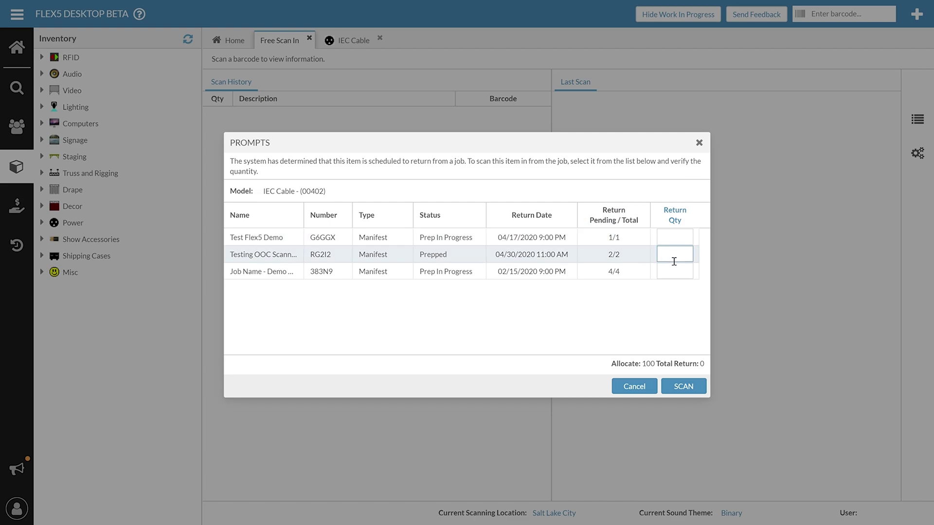
{"action": "type", "text": "2"}
{"action": "left_click", "coordinate": [683, 387]}
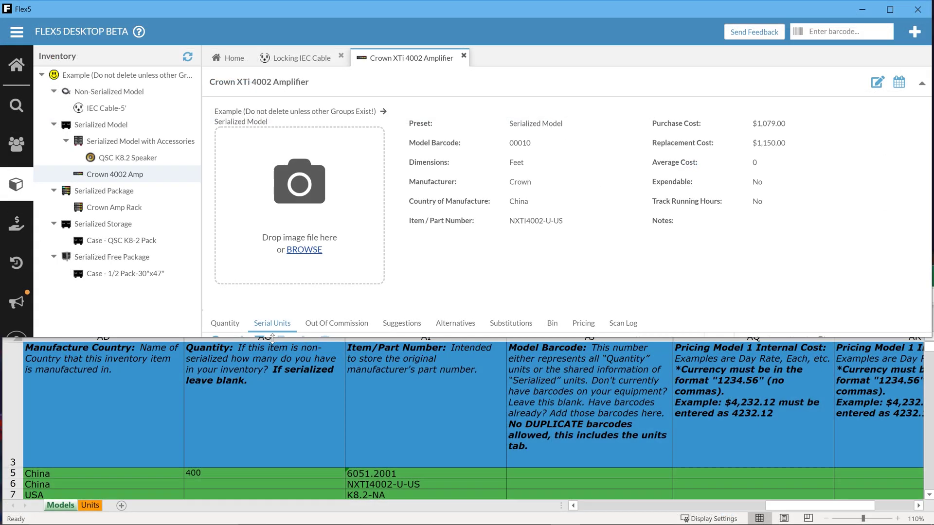
Enlarge the Flex5 window downward and open the Crown XTi 4002 Amplifier's serial unit with barcode 00014.
{"action": "left_click_drag", "start_coordinate": [272, 339], "coordinate": [252, 516]}
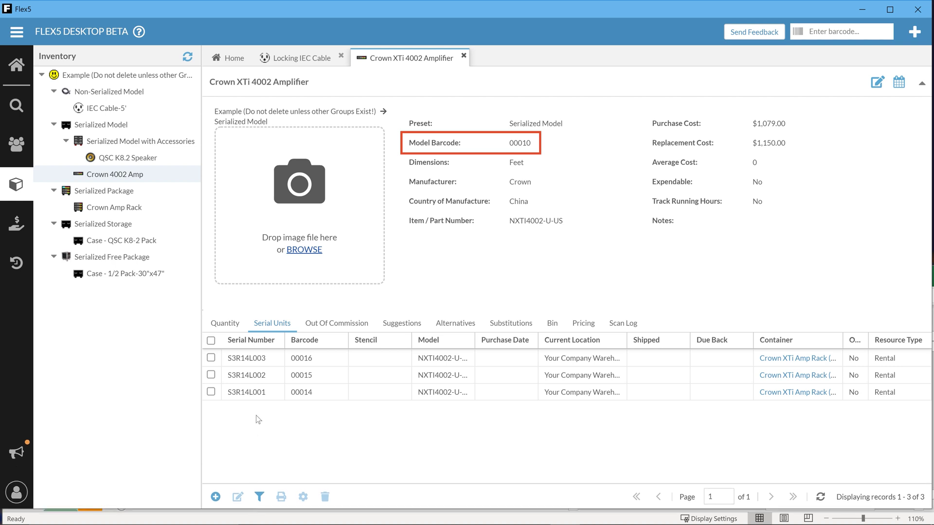
{"action": "double_click", "coordinate": [257, 394]}
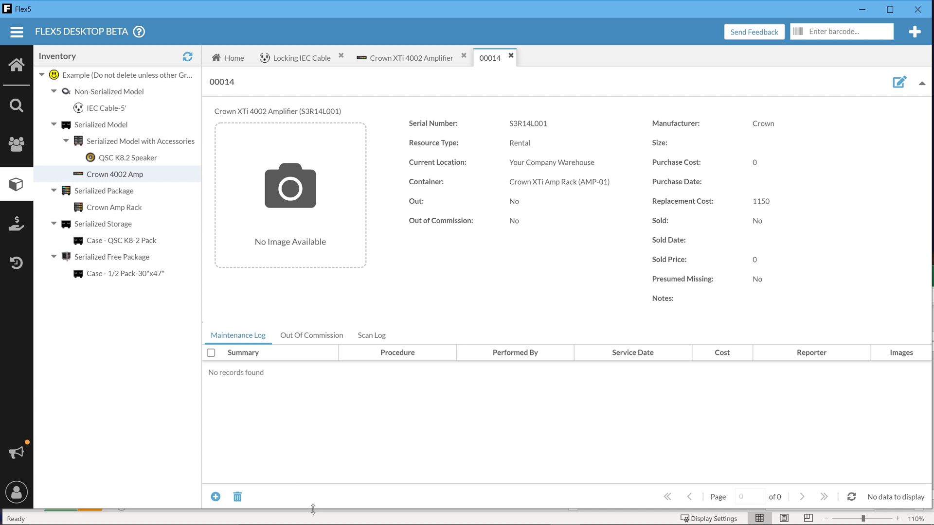
Shorten the Flex5 window and show the import template's Units sheet from the Name column through Model Number.
{"action": "left_click_drag", "start_coordinate": [313, 509], "coordinate": [316, 329]}
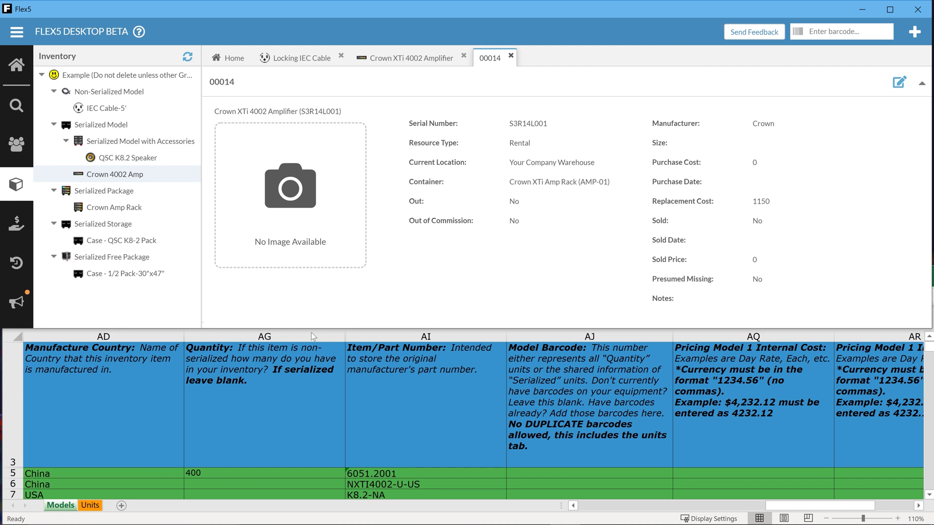
{"action": "left_click", "coordinate": [91, 508]}
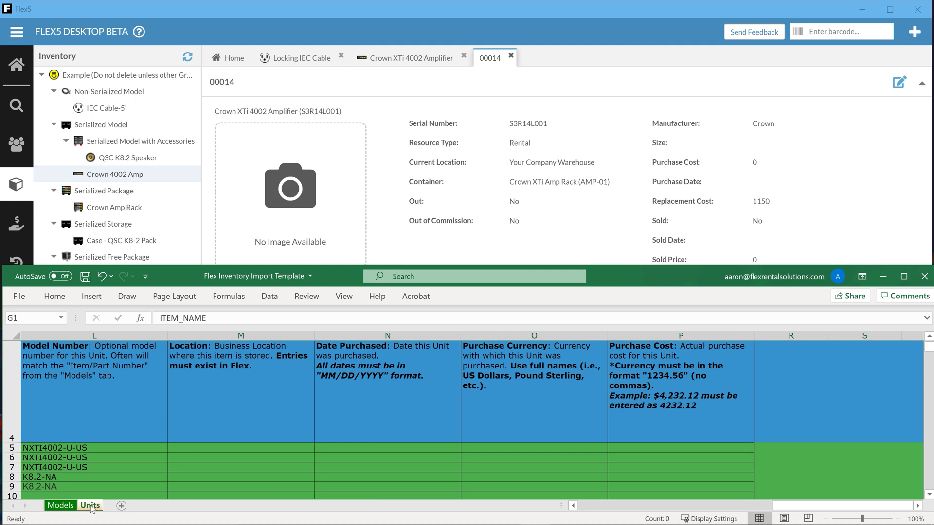
{"action": "left_click_drag", "start_coordinate": [805, 510], "coordinate": [695, 510]}
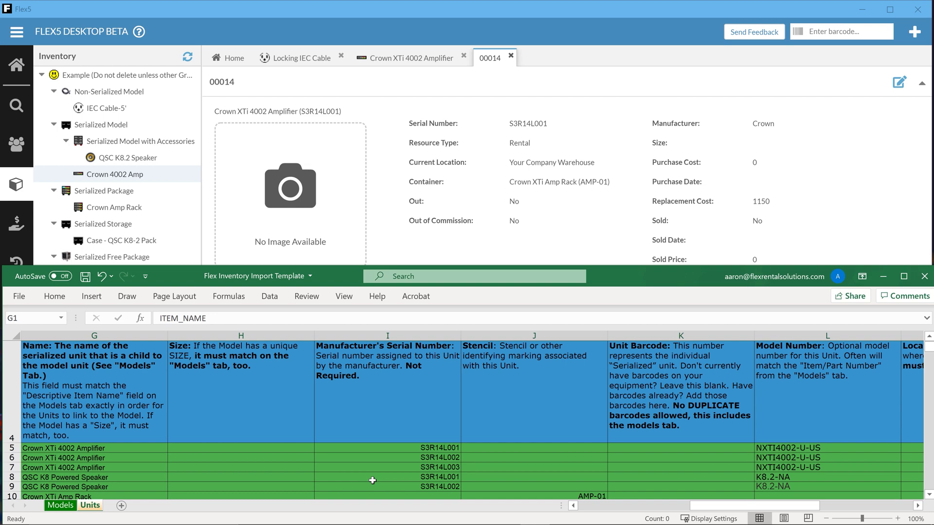
Compare the Serial Number field in unit 00014's edit form with the Manufacturer's Serial Number column, and close the form.
{"action": "left_click", "coordinate": [898, 84]}
{"action": "left_click", "coordinate": [899, 84]}
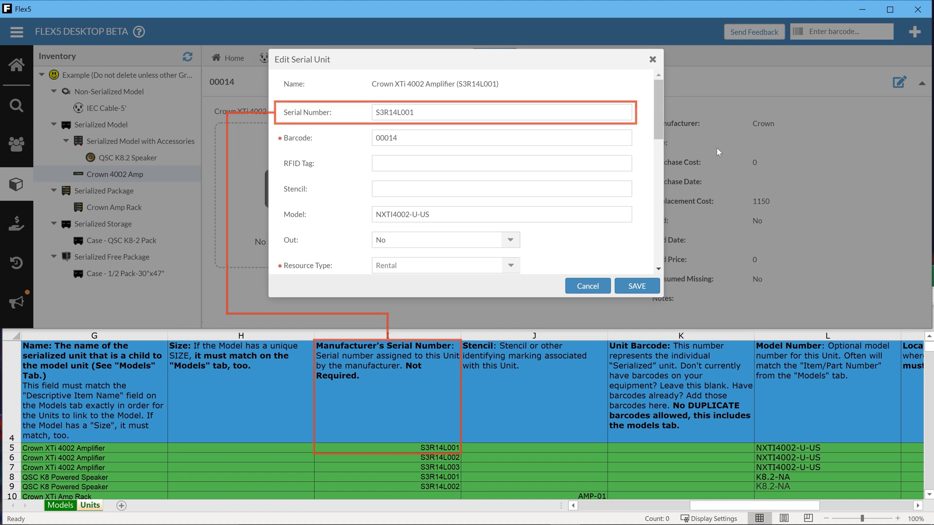
{"action": "left_click", "coordinate": [653, 59]}
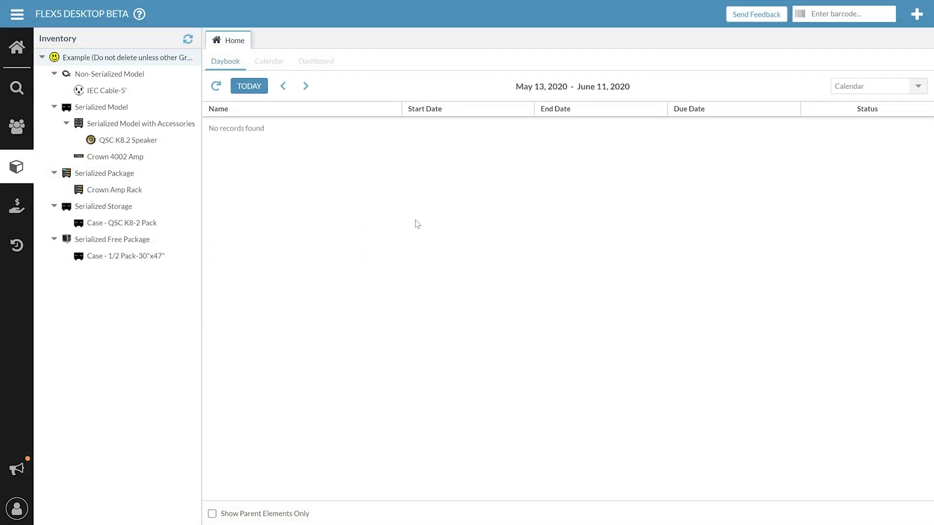
Open the Case - 1/2 Truck Pack's serial unit with barcode 00022 and its edit form.
{"action": "left_click", "coordinate": [127, 256]}
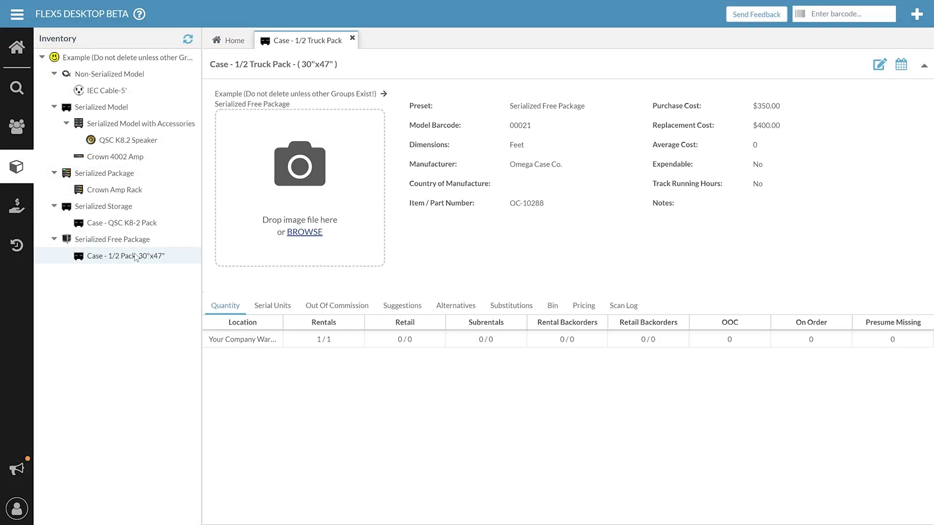
{"action": "left_click", "coordinate": [286, 306]}
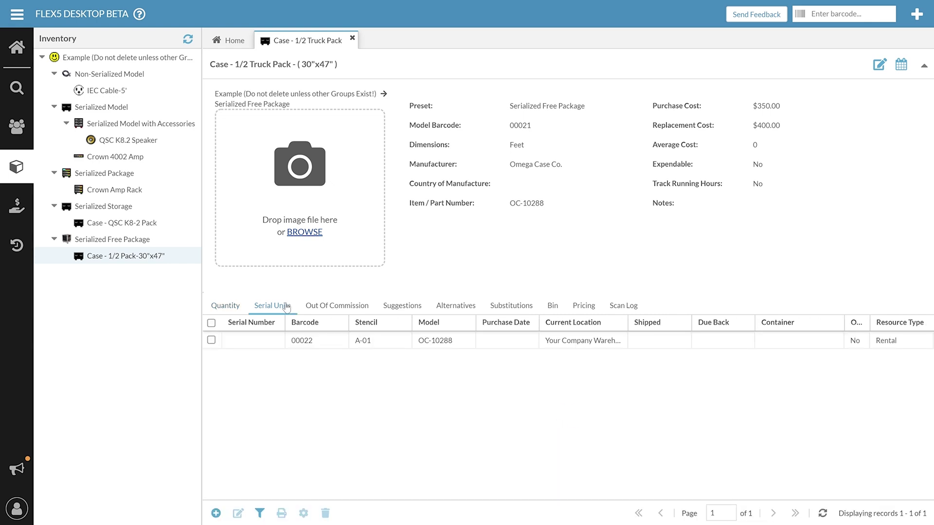
{"action": "double_click", "coordinate": [296, 341]}
{"action": "left_click", "coordinate": [901, 65]}
Open the edit form of the Crown XTi Amp Rack's serial unit 00019 to compare its stencil with the Units sheet.
{"action": "left_click", "coordinate": [903, 86]}
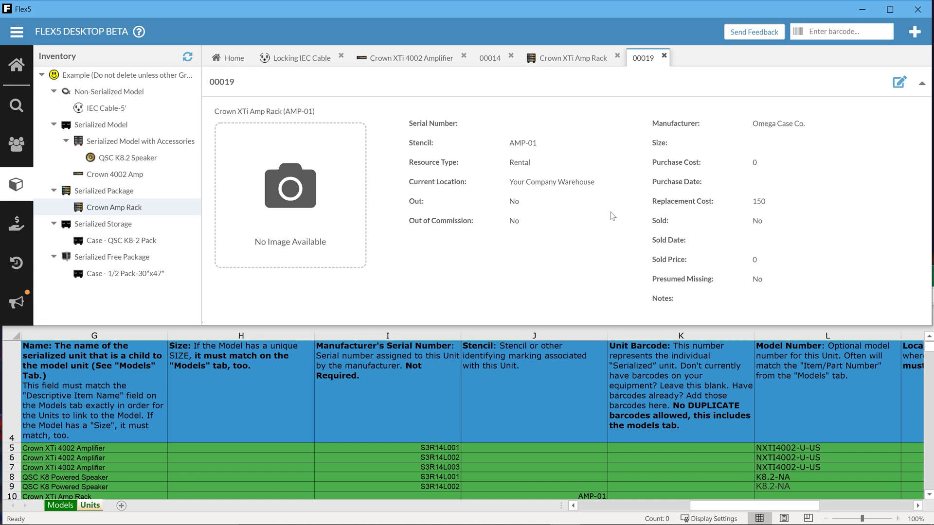
{"action": "left_click", "coordinate": [900, 84]}
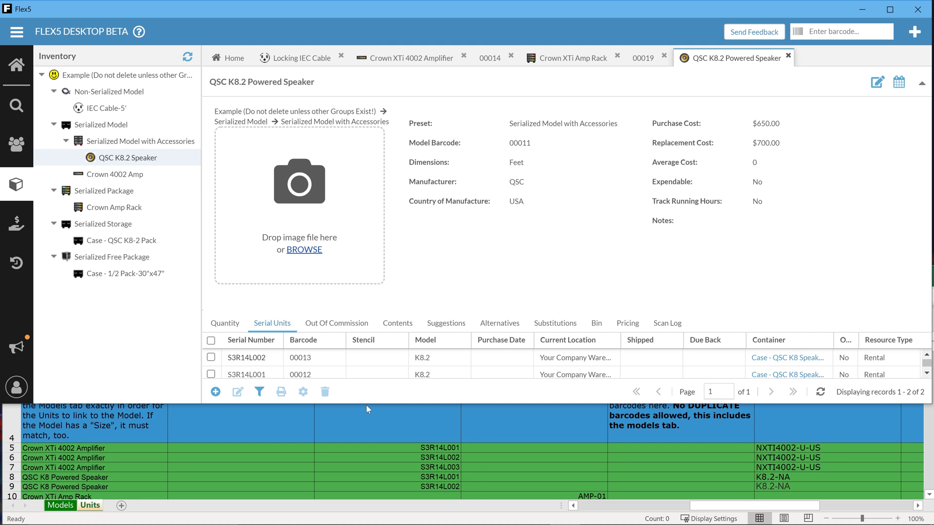
Open the QSC K8.2 Powered Speaker's serial unit 00012 and compare its Model field with the Model Number column, closing the edit form.
{"action": "double_click", "coordinate": [262, 374]}
{"action": "left_click_drag", "start_coordinate": [427, 404], "coordinate": [425, 330]}
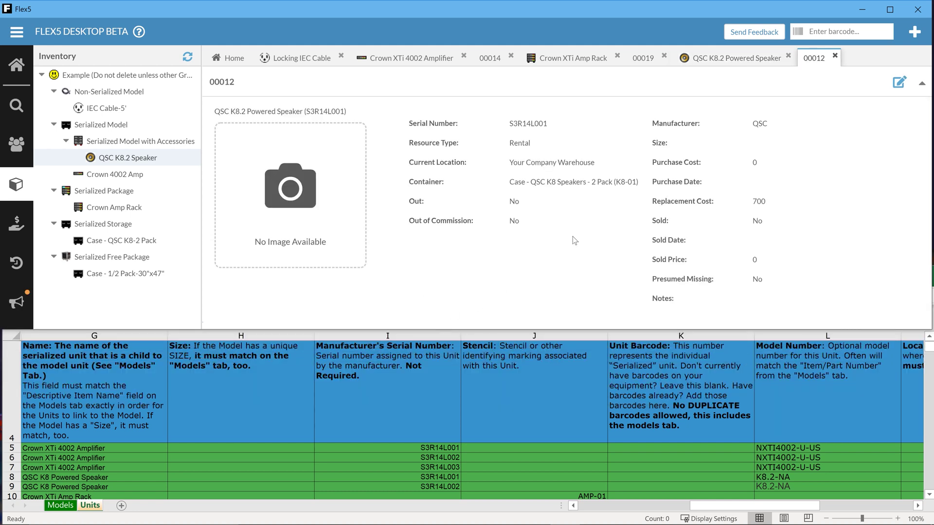
{"action": "left_click", "coordinate": [900, 82]}
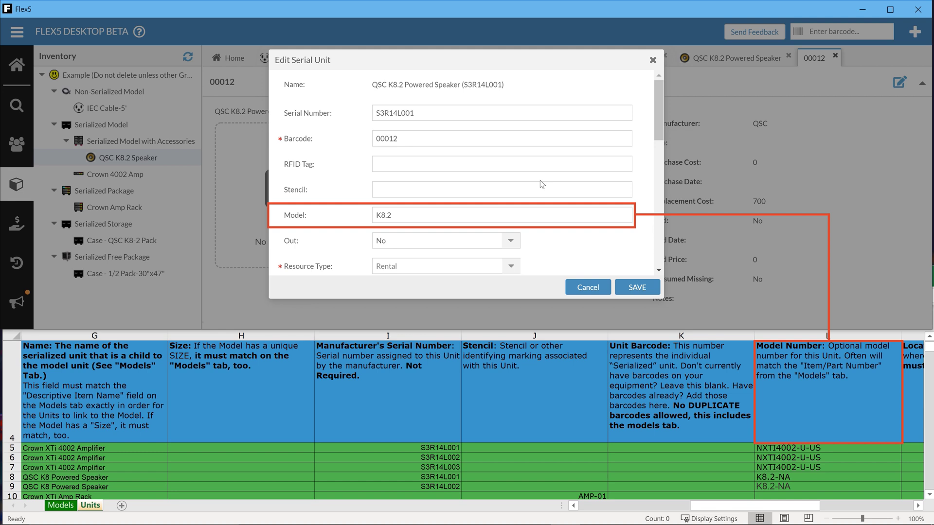
{"action": "left_click", "coordinate": [653, 60]}
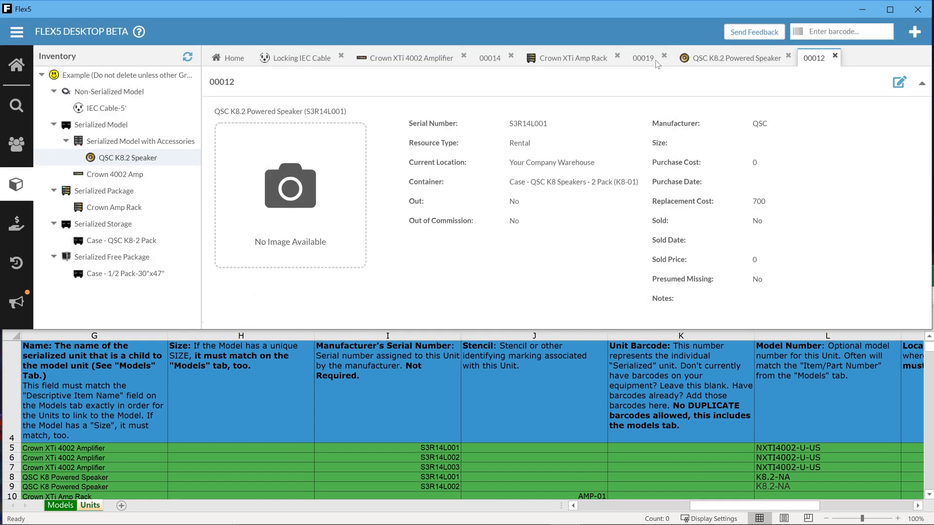
Examine the Units sheet's Location, Date Purchased, Purchase Currency and Purchase Cost columns, and return to the Flex5 window.
{"action": "left_click", "coordinate": [918, 505]}
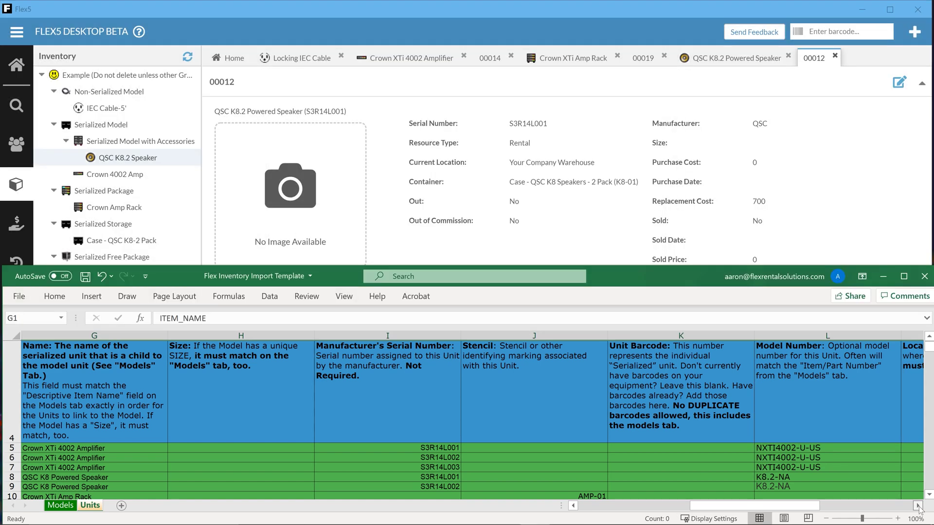
{"action": "left_click", "coordinate": [918, 506]}
{"action": "left_click", "coordinate": [918, 506]}
{"action": "left_click", "coordinate": [918, 506]}
{"action": "left_click", "coordinate": [918, 505]}
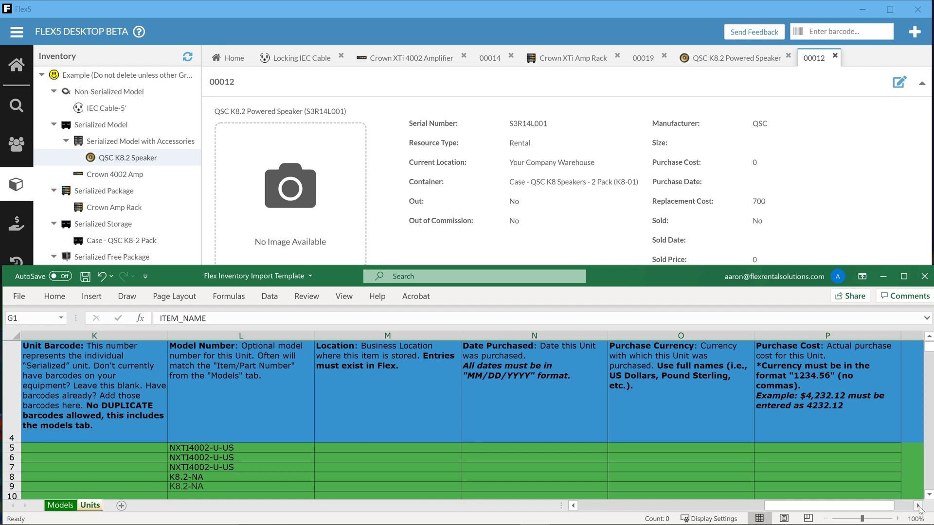
{"action": "left_click", "coordinate": [852, 246]}
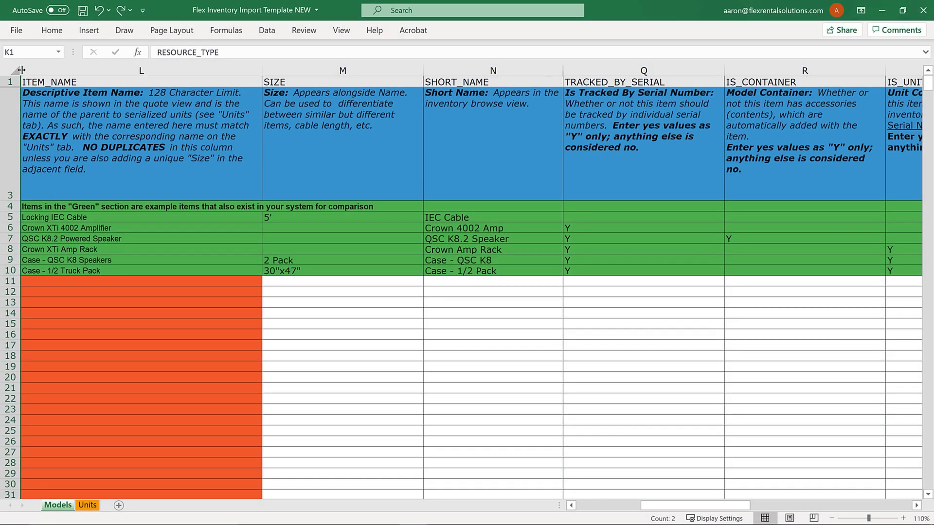
Unhide the RESOURCE_TYPE column and the hidden columns between SHORT_NAME and TRACKED_BY_SERIAL on the Models sheet.
{"action": "double_click", "coordinate": [21, 70]}
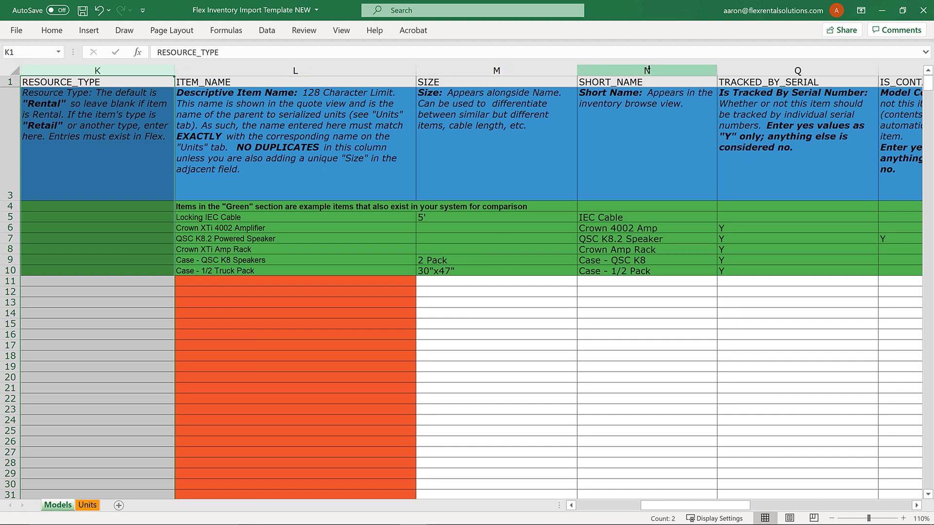
{"action": "left_click_drag", "start_coordinate": [653, 70], "coordinate": [729, 70]}
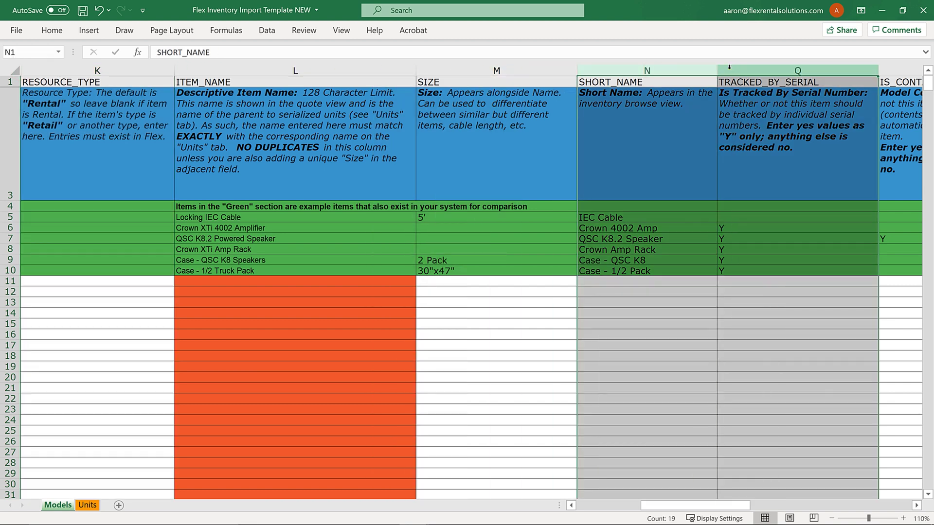
{"action": "right_click", "coordinate": [729, 70]}
{"action": "left_click", "coordinate": [757, 278]}
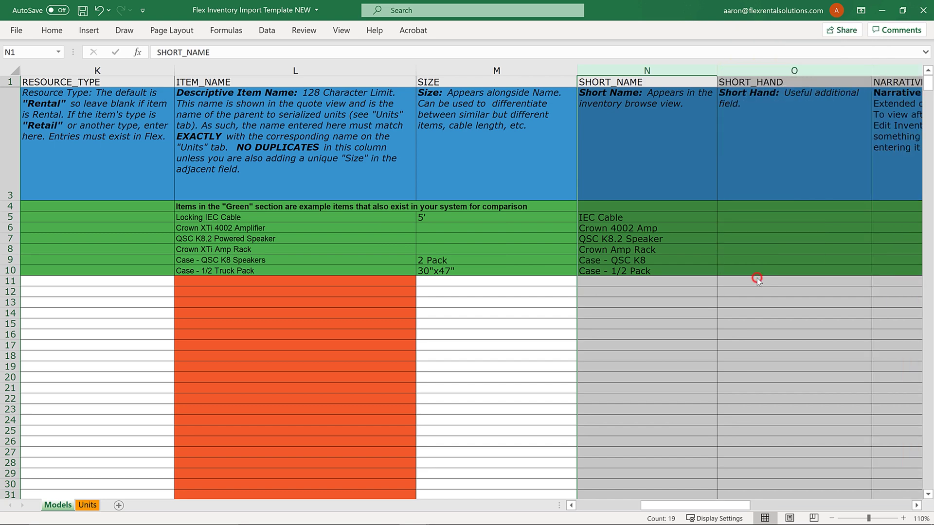
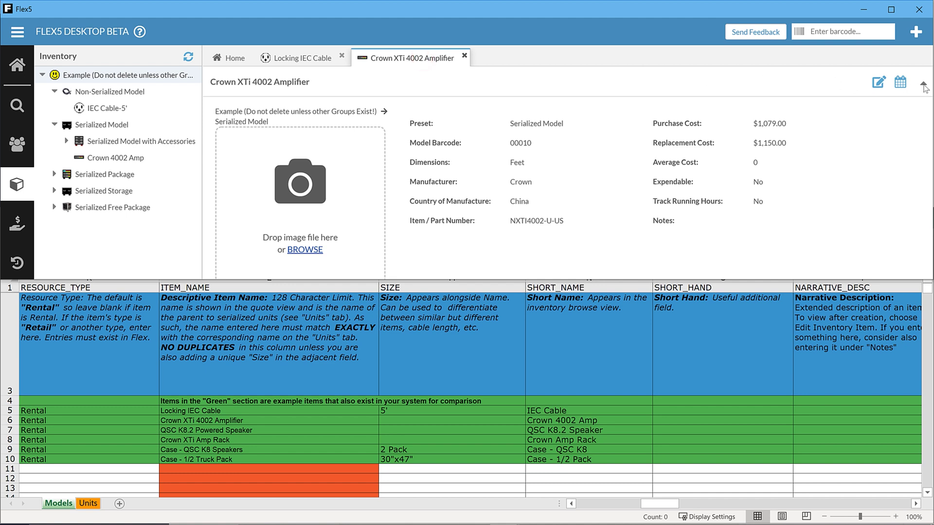
Collapse the Crown XTi 4002 Amplifier's details to show its serial units, and view the Locking IEC Cable's rental and retail quantities.
{"action": "left_click", "coordinate": [923, 83]}
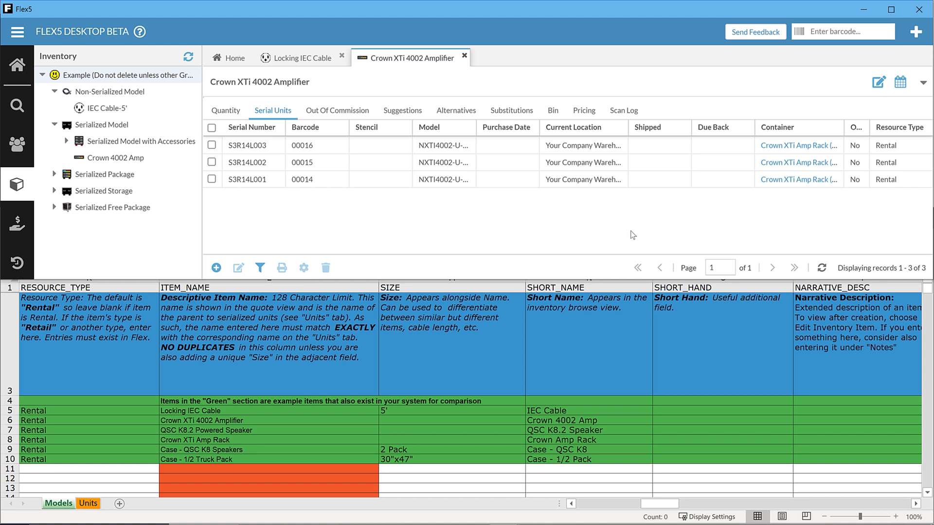
{"action": "left_click", "coordinate": [309, 60]}
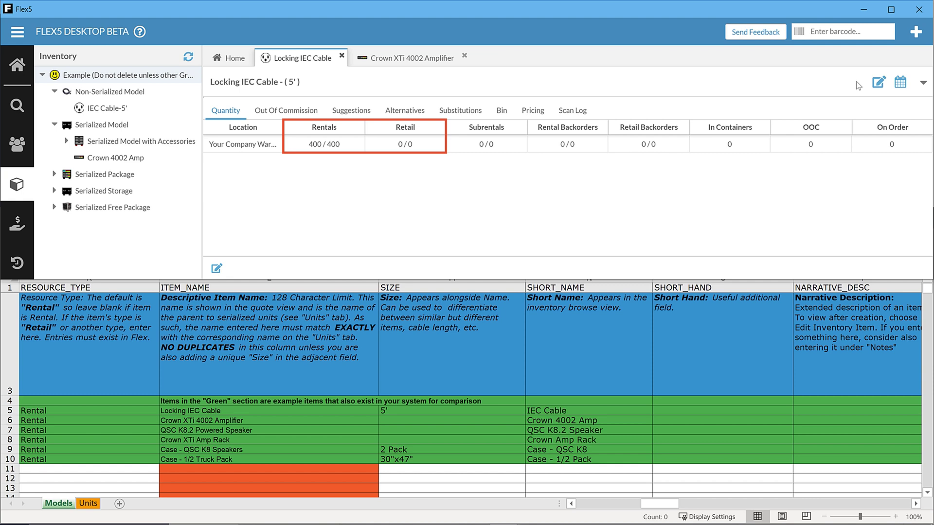
Compare the Short Hand and Narrative Description fields in the Locking IEC Cable's edit form with the SHORT_HAND and NARRATIVE_DESC columns.
{"action": "left_click", "coordinate": [878, 84]}
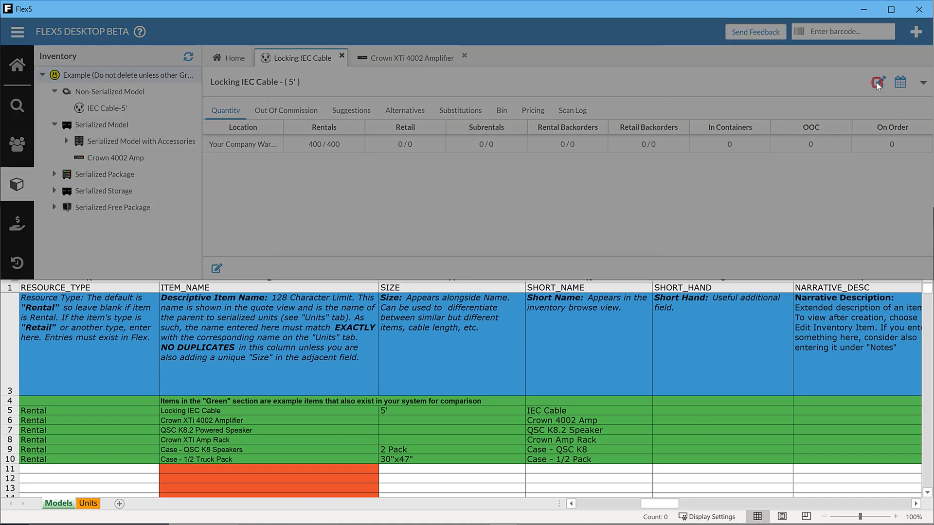
{"action": "left_click", "coordinate": [660, 225]}
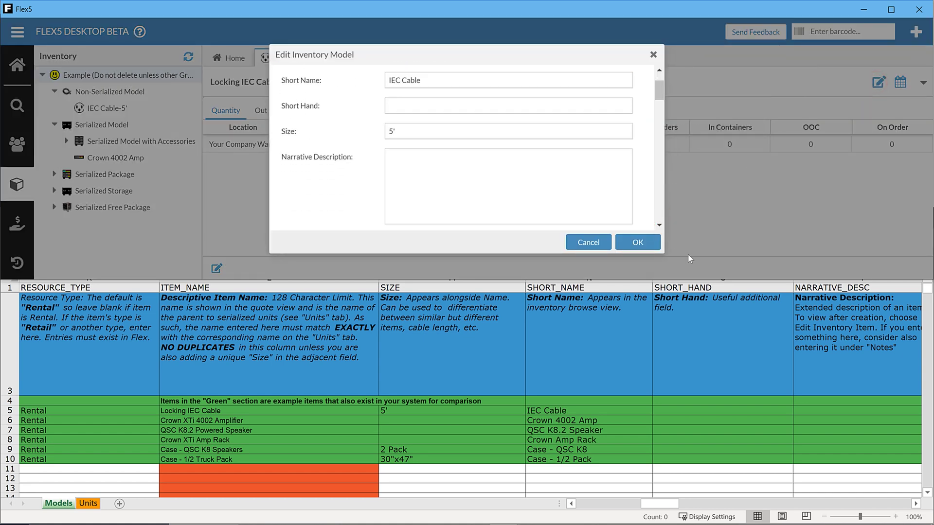
{"action": "left_click", "coordinate": [916, 504]}
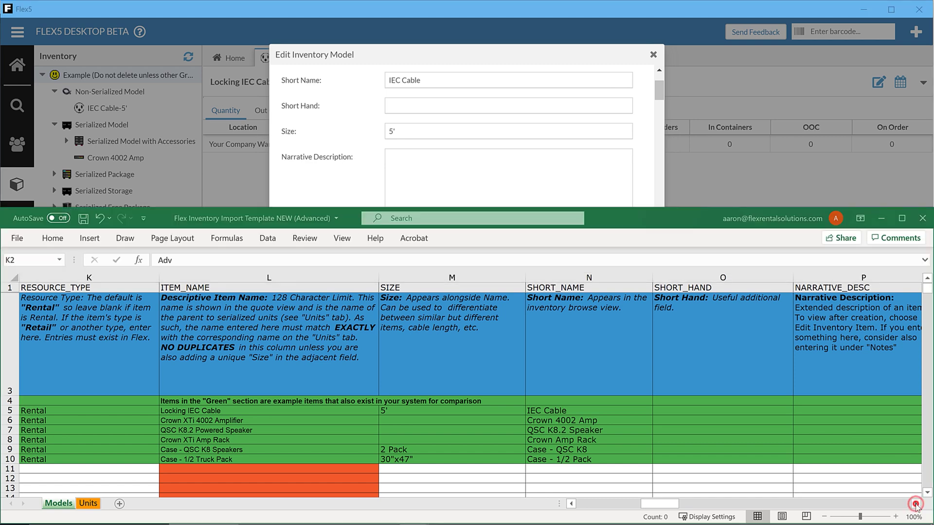
{"action": "left_click", "coordinate": [916, 504]}
{"action": "left_click", "coordinate": [916, 504]}
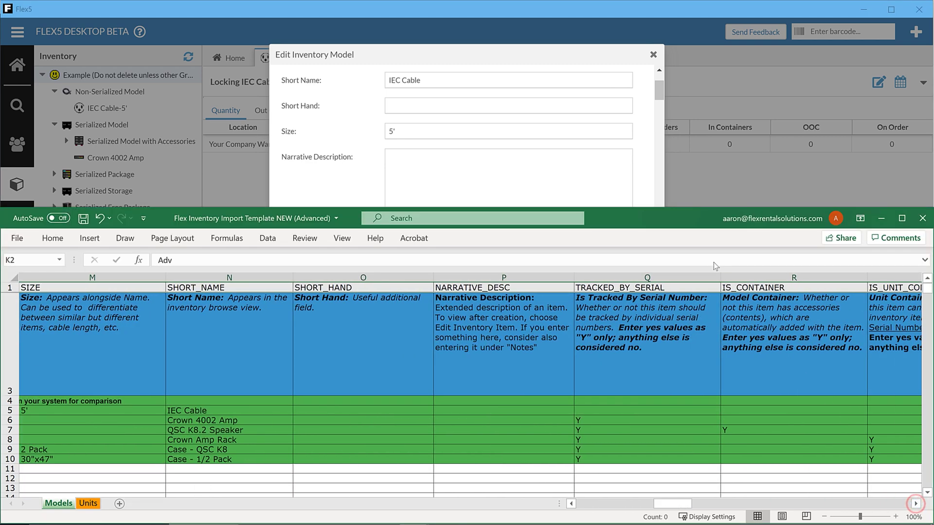
{"action": "left_click", "coordinate": [538, 52]}
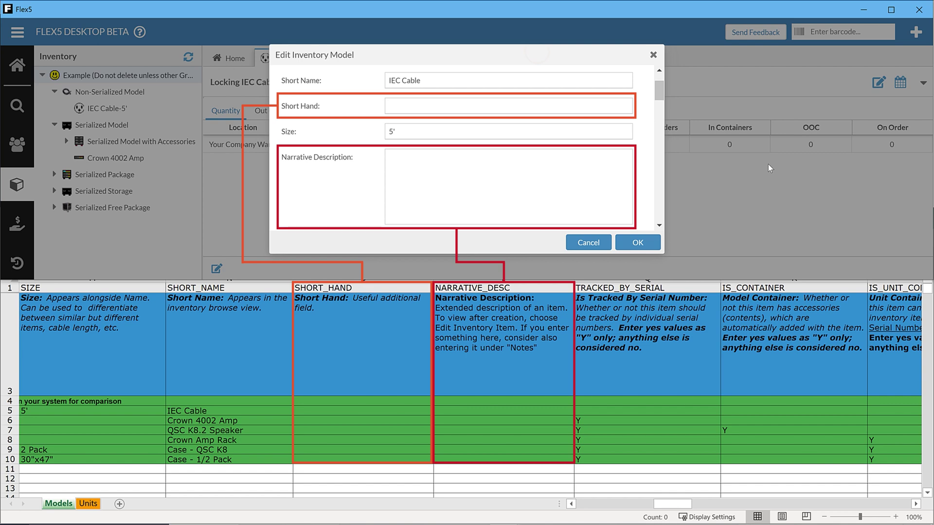
Compare the Virtual Item field in the Locking IEC Cable's edit form with the IS_VIRTUAL_ITEM column.
{"action": "left_click_drag", "start_coordinate": [916, 505], "coordinate": [916, 504]}
{"action": "left_click", "coordinate": [650, 178]}
{"action": "left_click_drag", "start_coordinate": [659, 225], "coordinate": [658, 227]}
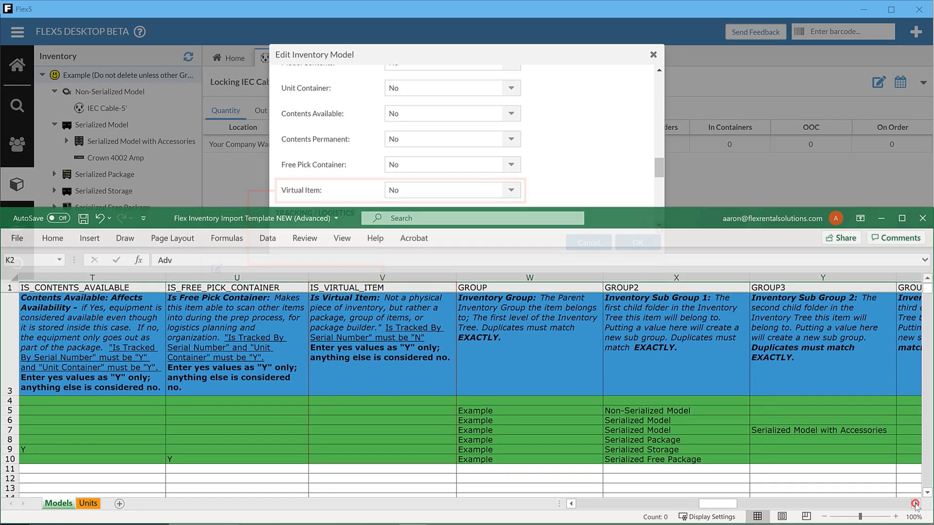
Show the GROUP4 column on the Models sheet and close the edit form to compare it with the Inventory tree.
{"action": "left_click", "coordinate": [915, 504]}
{"action": "left_click", "coordinate": [916, 504]}
{"action": "left_click", "coordinate": [915, 504]}
{"action": "left_click", "coordinate": [915, 504]}
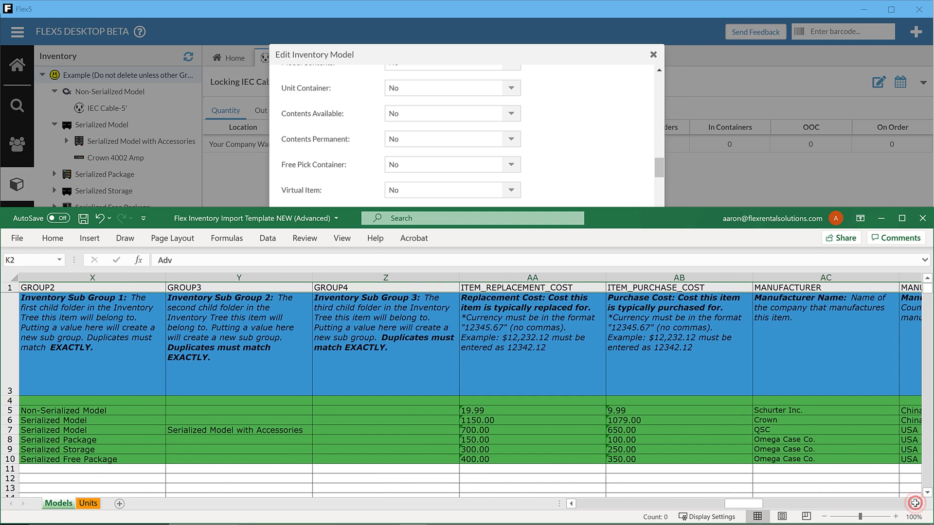
{"action": "left_click", "coordinate": [447, 53]}
{"action": "left_click", "coordinate": [653, 55]}
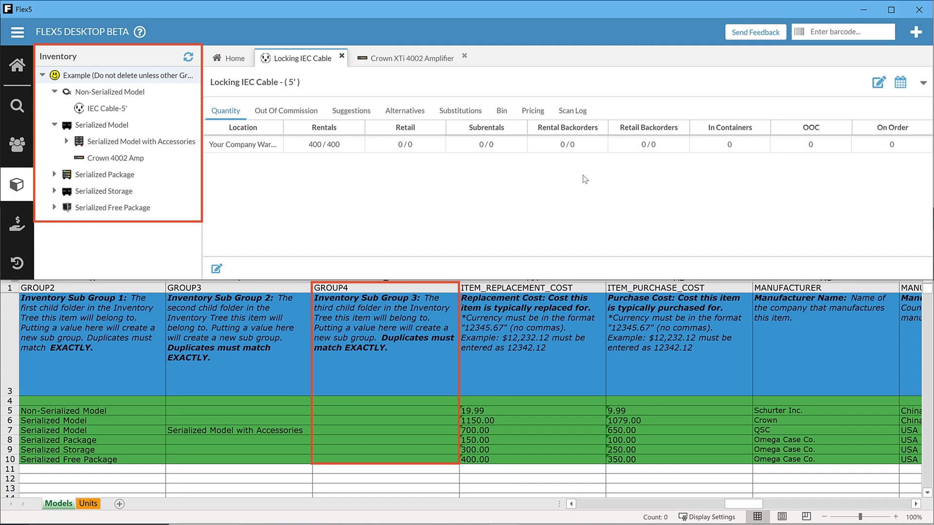
Reopen the Locking IEC Cable's edit form and compare Note Mute By Default and Notes with the IS_NOTE_MUTE_BY_DEFAULT and NOTES columns.
{"action": "left_click", "coordinate": [879, 84]}
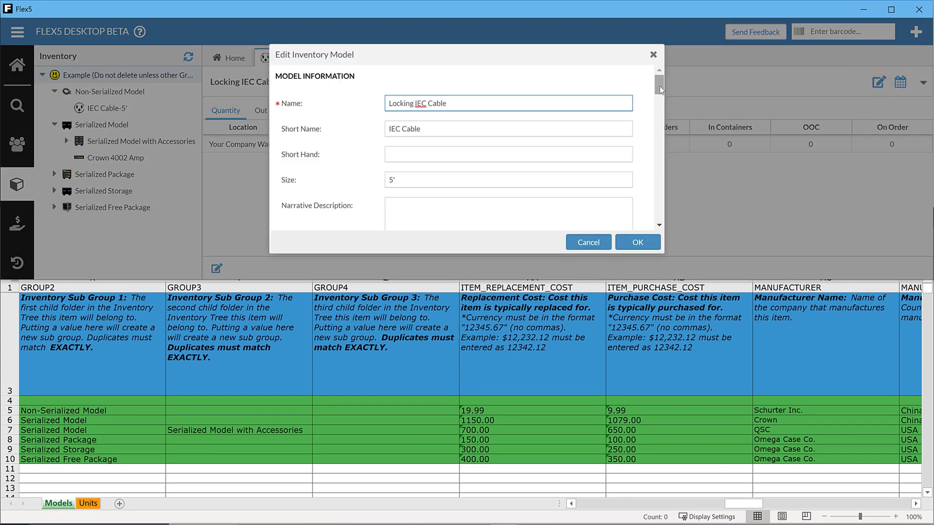
{"action": "left_click_drag", "start_coordinate": [660, 86], "coordinate": [659, 144]}
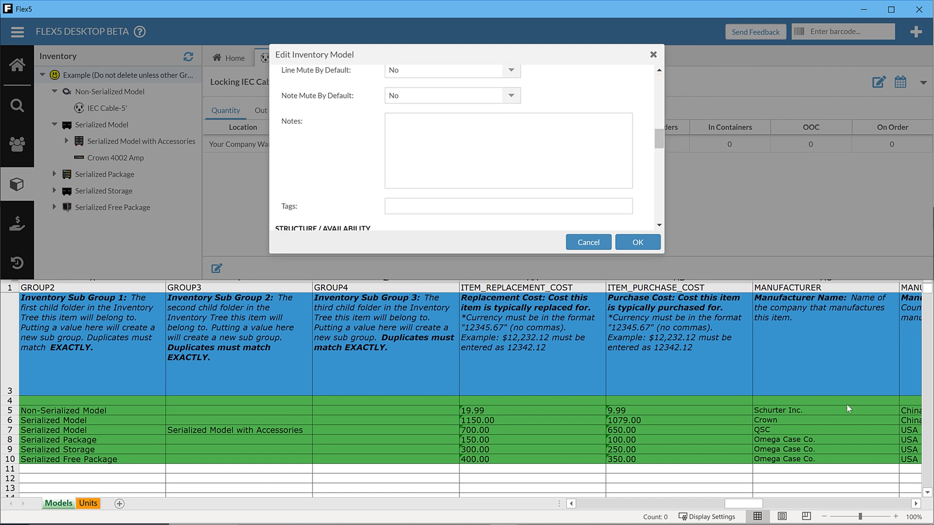
{"action": "left_click", "coordinate": [915, 503]}
{"action": "left_click", "coordinate": [915, 504]}
{"action": "left_click", "coordinate": [915, 504]}
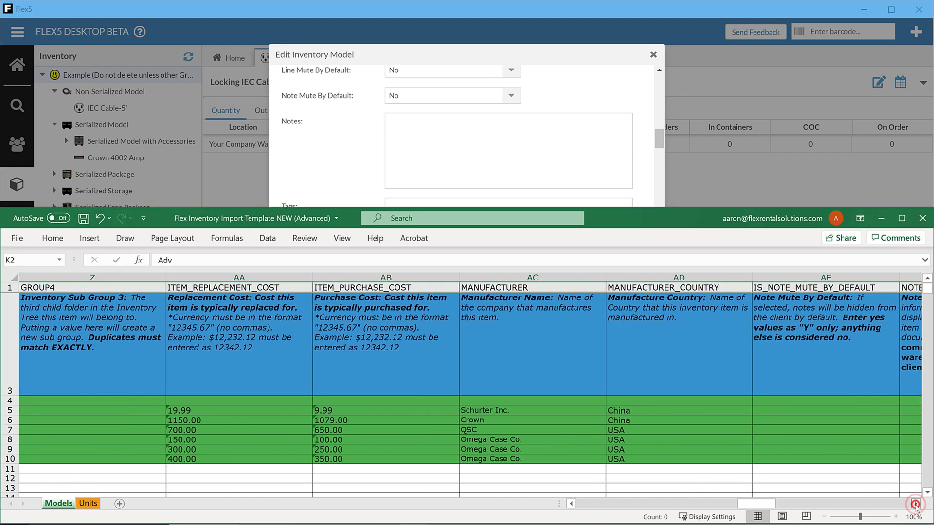
{"action": "left_click", "coordinate": [915, 504]}
{"action": "left_click", "coordinate": [915, 504]}
{"action": "left_click", "coordinate": [915, 504]}
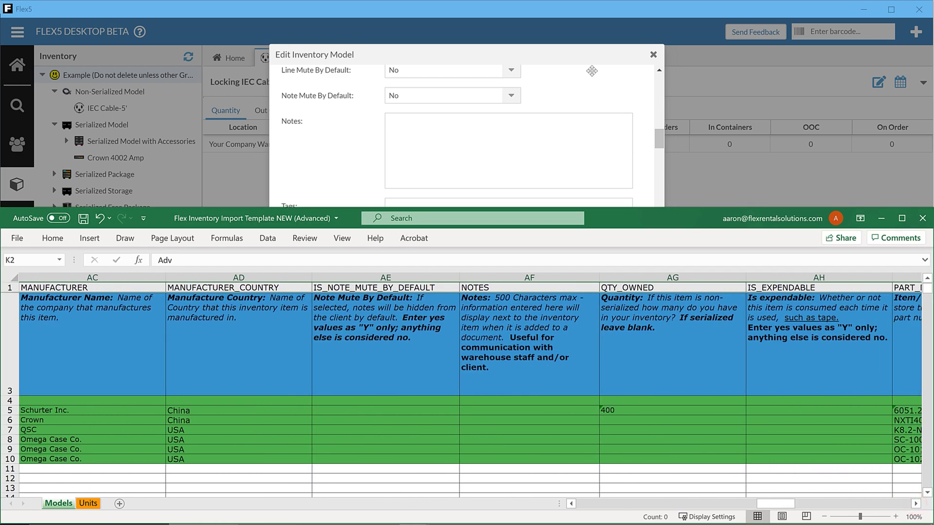
{"action": "left_click", "coordinate": [580, 55]}
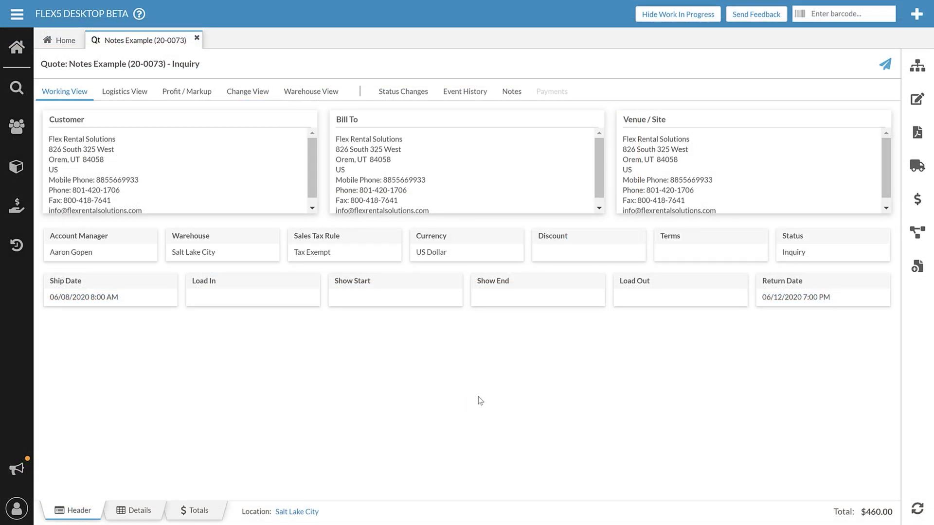
Show the line item details of the Notes Example quote.
{"action": "left_click", "coordinate": [148, 511]}
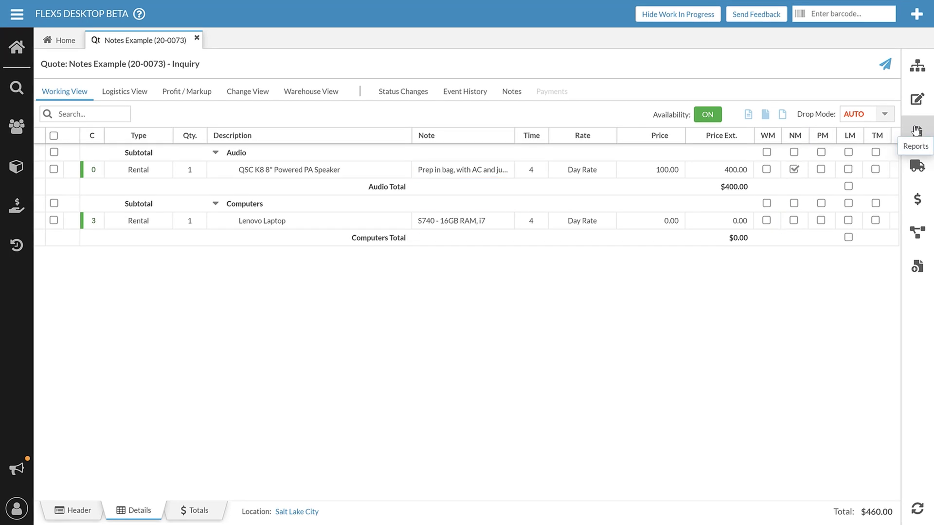
Generate a PDF report of the Notes Example quote in US Letter size with the default page orientation.
{"action": "left_click", "coordinate": [915, 131]}
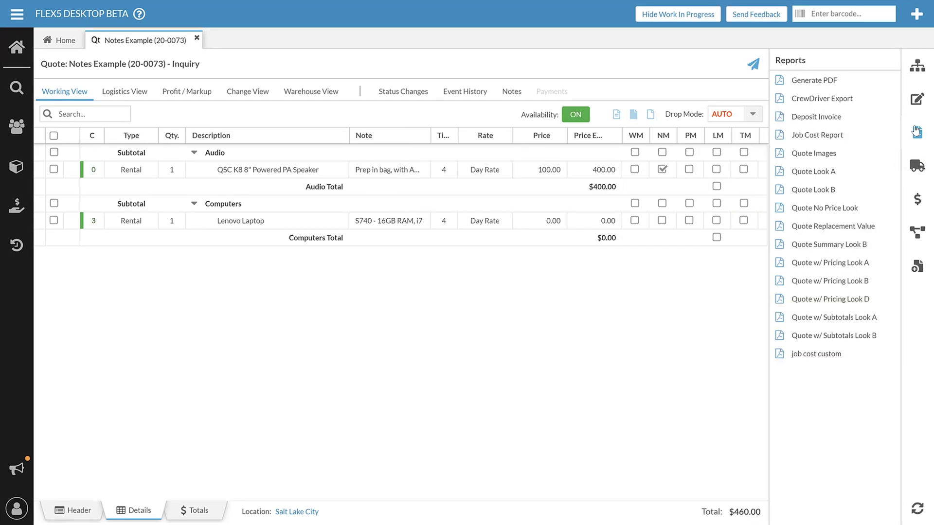
{"action": "left_click", "coordinate": [855, 86]}
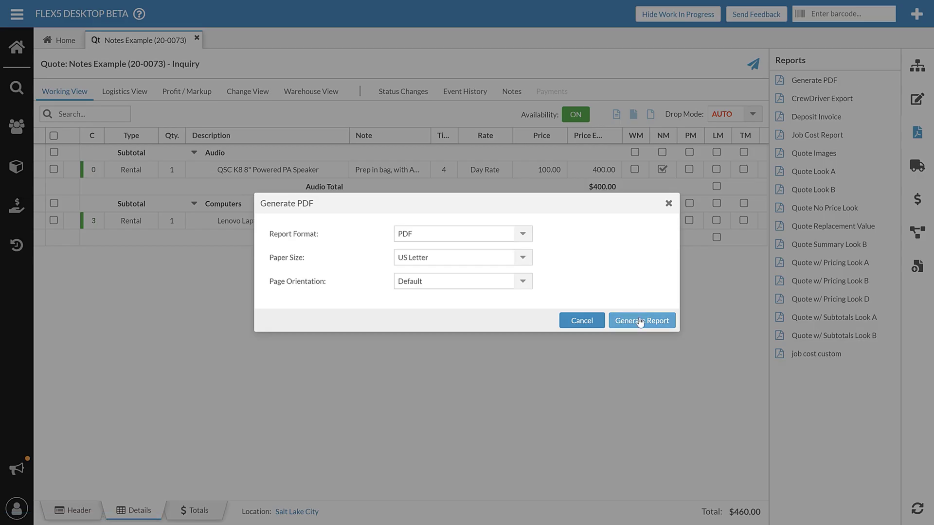
{"action": "left_click", "coordinate": [640, 321]}
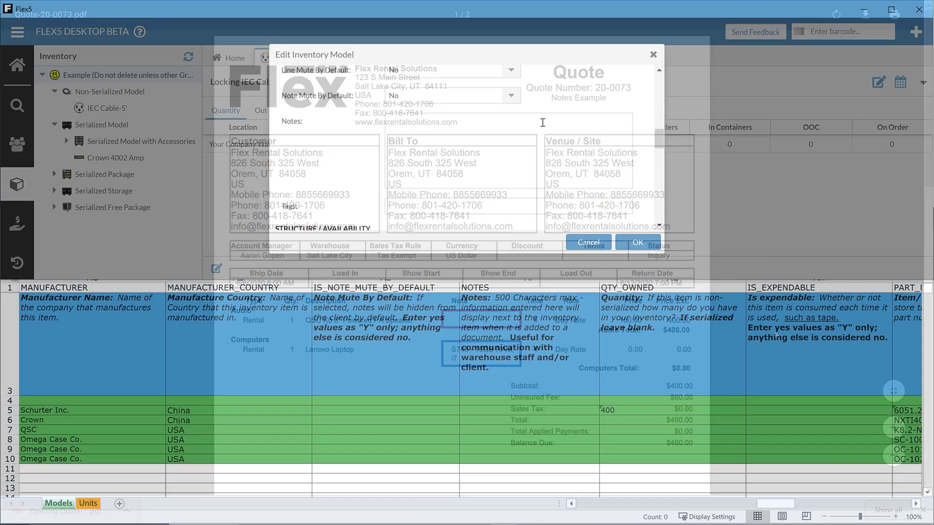
Compare the Locking IEC Cable's Expendable and Item / Part Number fields with the IS_EXPENDABLE and PART_NUMBER columns on the Models sheet.
{"action": "scroll", "coordinate": [542, 123], "scroll_direction": "down", "scroll_amount": 10}
{"action": "scroll", "coordinate": [542, 122], "scroll_direction": "down", "scroll_amount": 5}
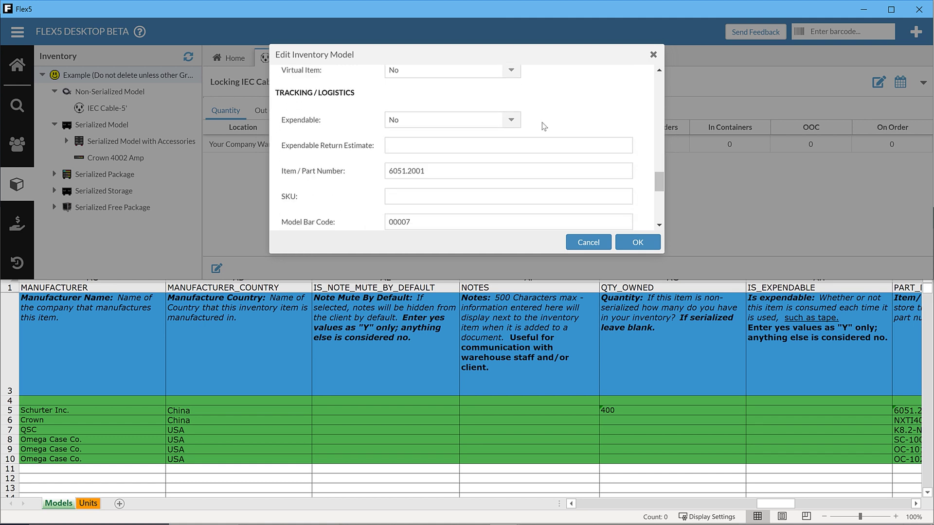
{"action": "left_click", "coordinate": [916, 504]}
{"action": "left_click", "coordinate": [916, 504]}
{"action": "left_click", "coordinate": [916, 504]}
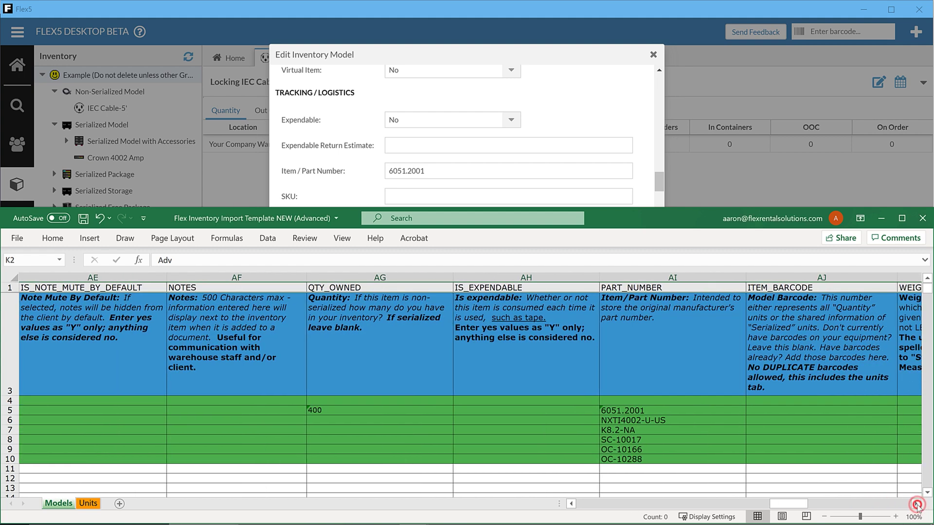
Compare the cable's Model Bar Code, weight and dimension fields with the ITEM_BARCODE and WEIGHT_UNIT through HEIGHT columns.
{"action": "left_click", "coordinate": [663, 18]}
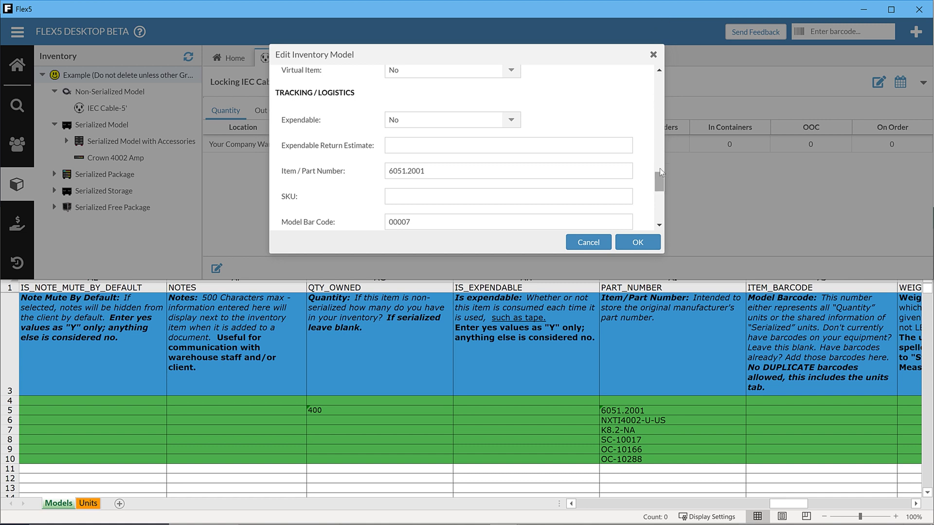
{"action": "left_click", "coordinate": [659, 226]}
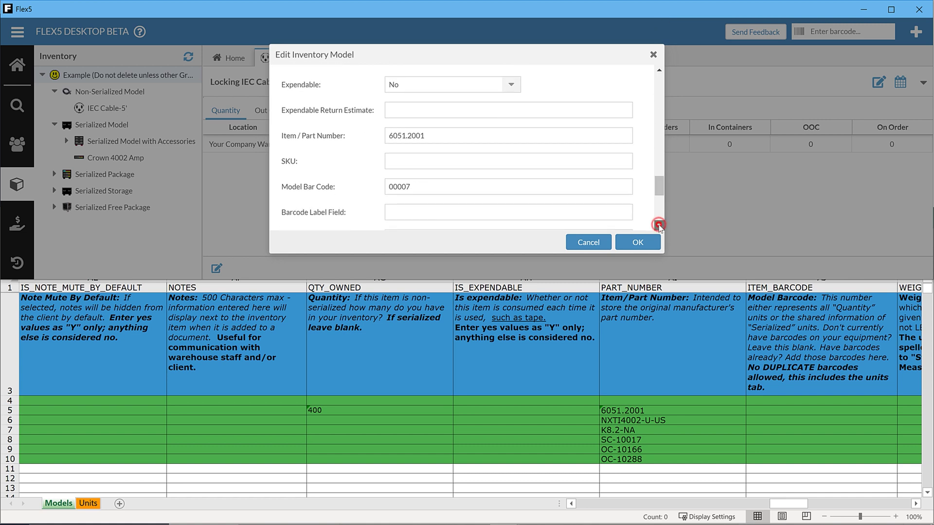
{"action": "left_click", "coordinate": [659, 226]}
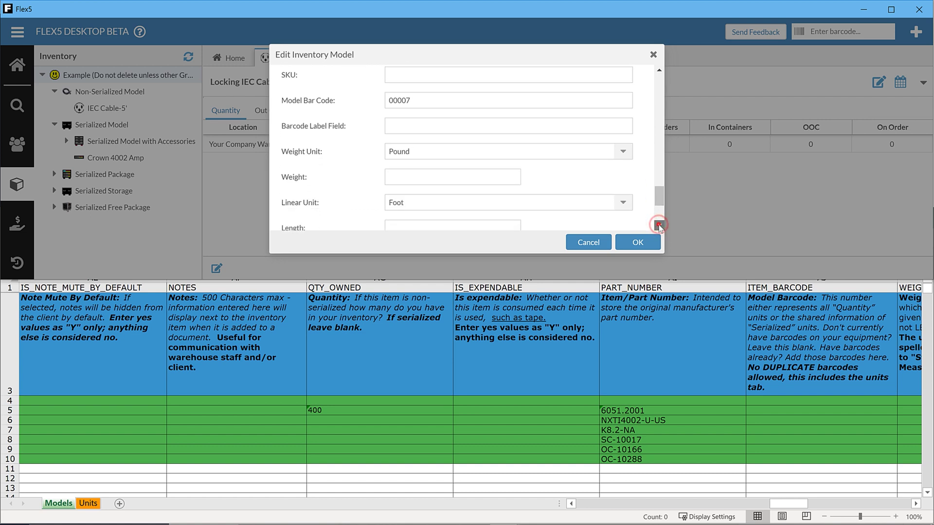
{"action": "left_click", "coordinate": [659, 227]}
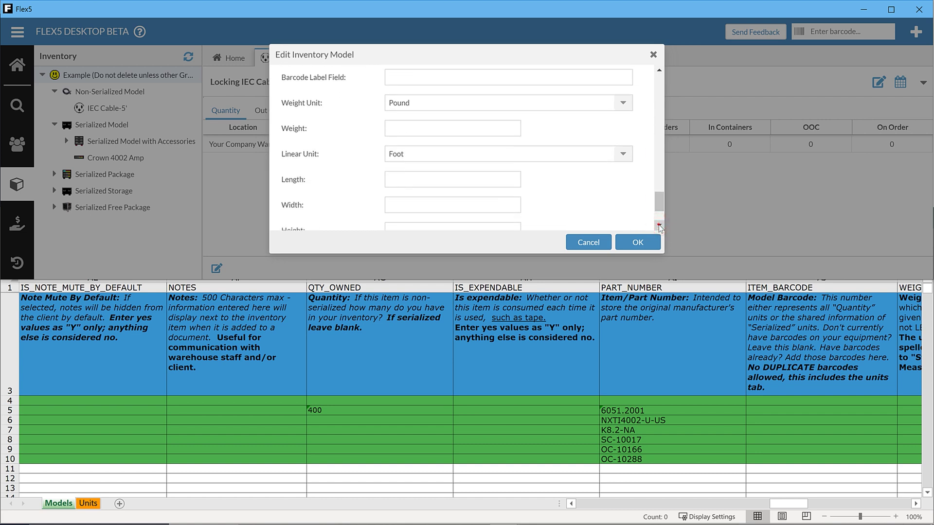
{"action": "left_click", "coordinate": [659, 226]}
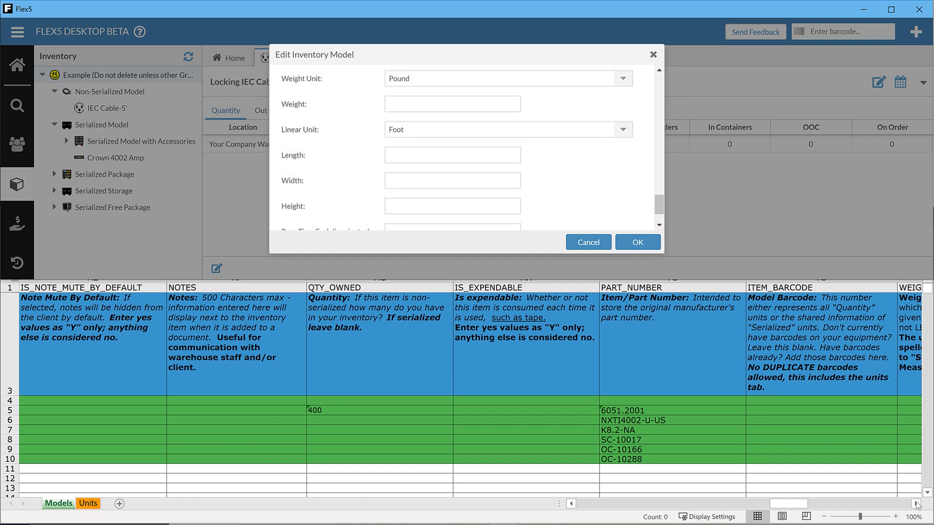
{"action": "left_click", "coordinate": [917, 504]}
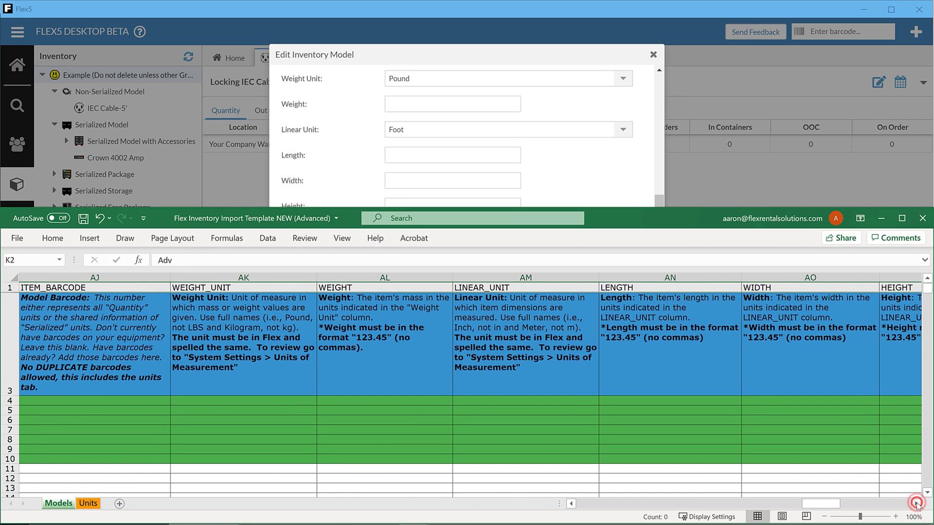
{"action": "left_click", "coordinate": [916, 505]}
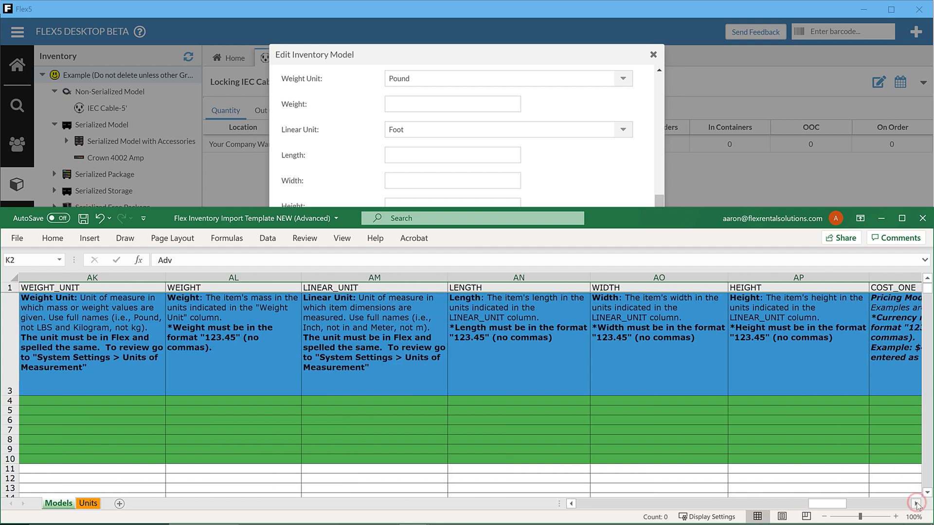
Review the Weight Unit and Linear Unit choices in the Locking IEC Cable's edit form, and close the form without saving.
{"action": "left_click", "coordinate": [591, 55]}
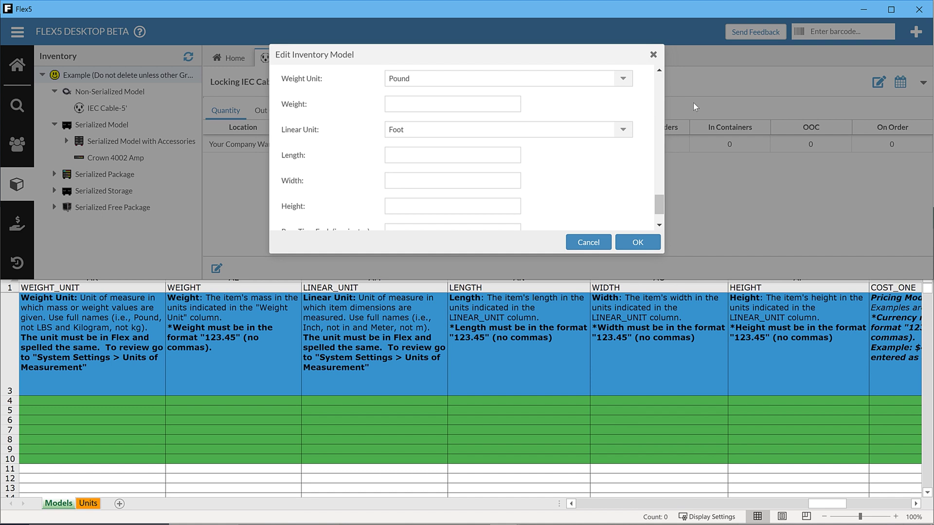
{"action": "left_click", "coordinate": [624, 79]}
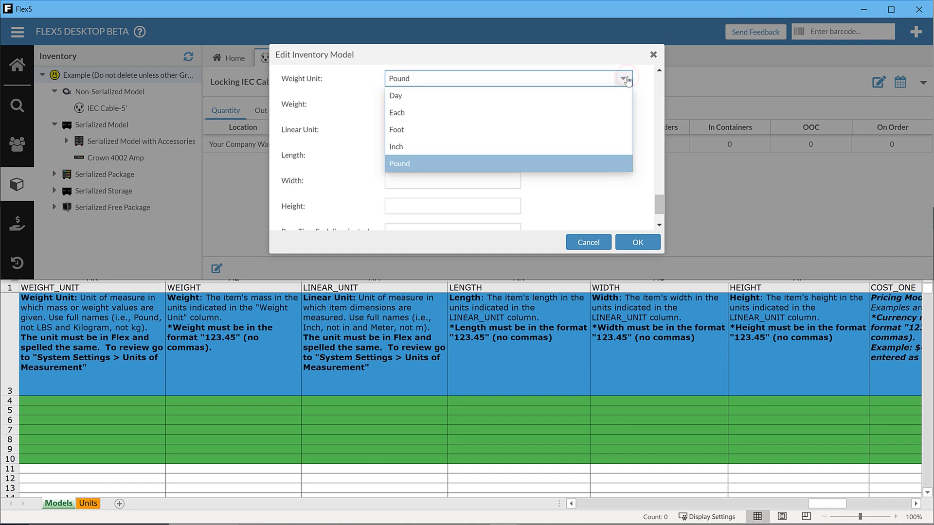
{"action": "left_click", "coordinate": [625, 80]}
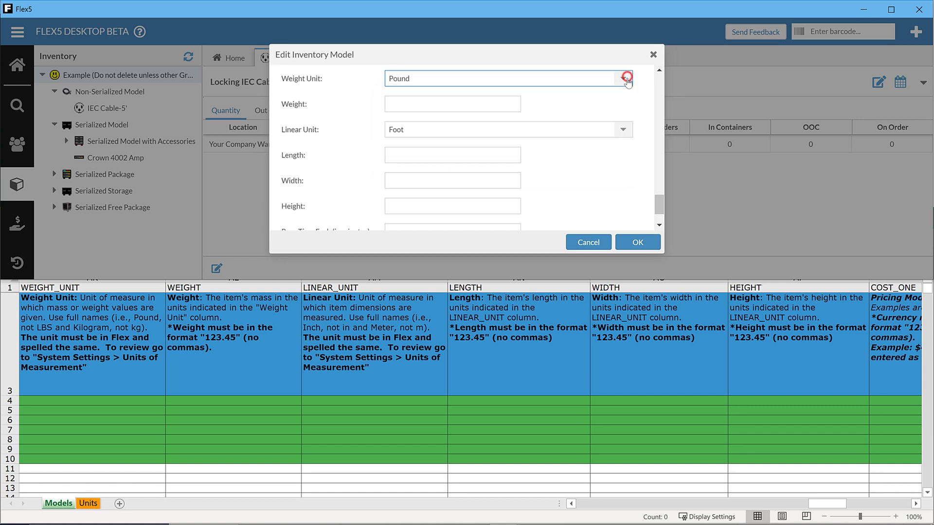
{"action": "left_click", "coordinate": [626, 130]}
{"action": "left_click", "coordinate": [626, 130]}
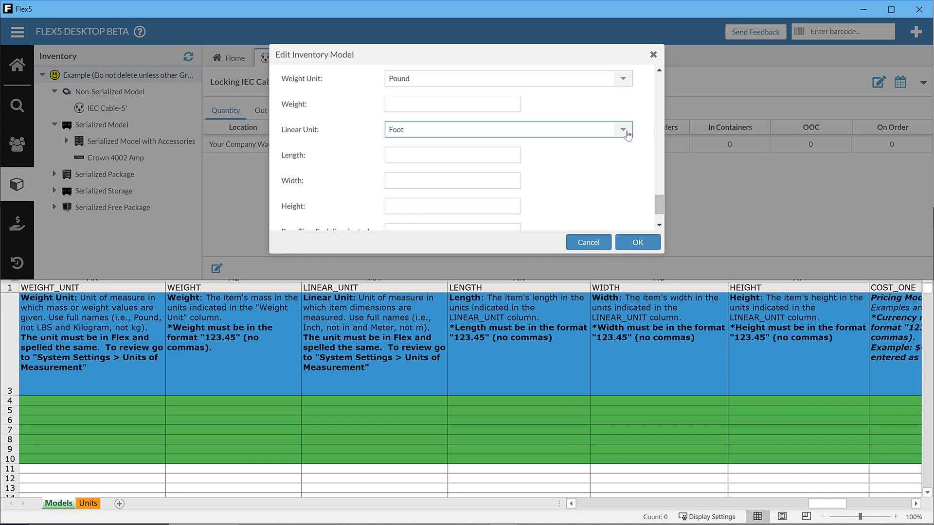
{"action": "scroll", "coordinate": [631, 159], "scroll_direction": "down", "scroll_amount": 1}
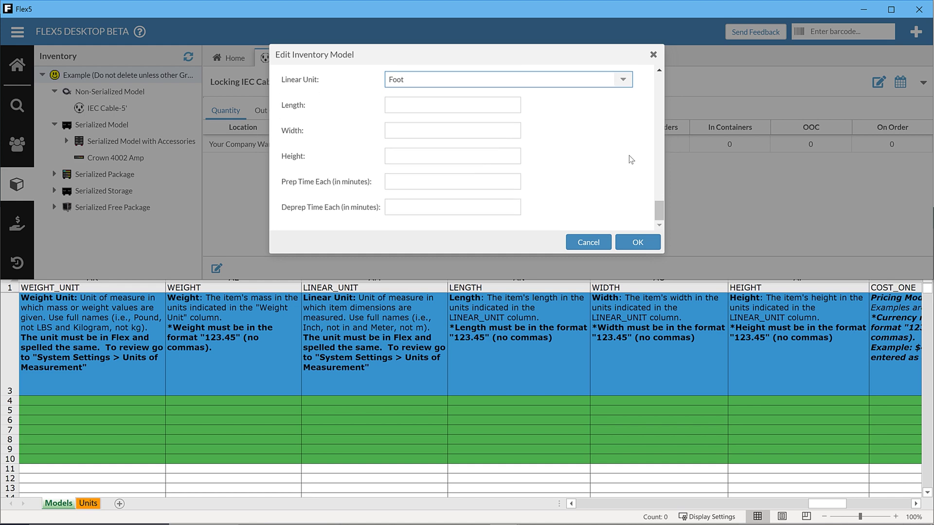
{"action": "left_click", "coordinate": [654, 55]}
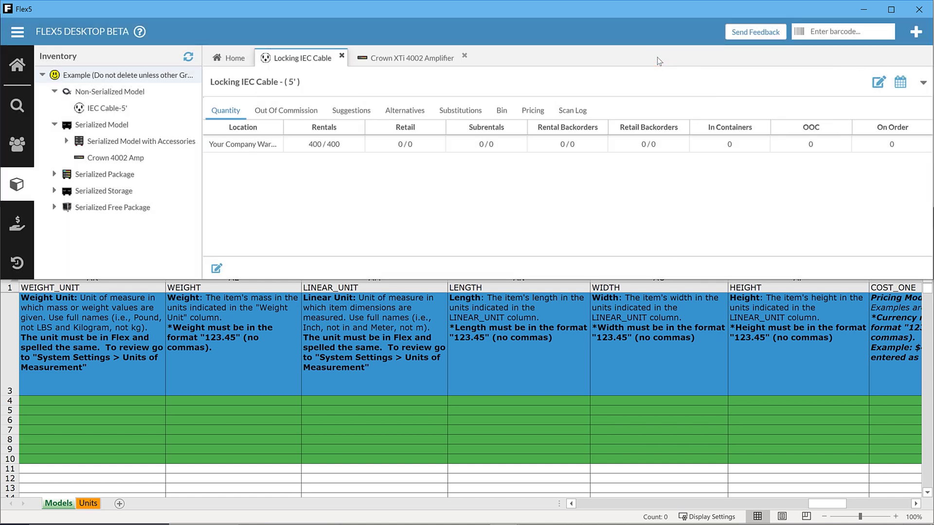
Compare the STORAGE_SECTION, STORAGE_AISLE, STORAGE_SHELF and STORAGE_BIN columns with the Locking IEC Cable's storage location fields in Flex5.
{"action": "left_click", "coordinate": [916, 504]}
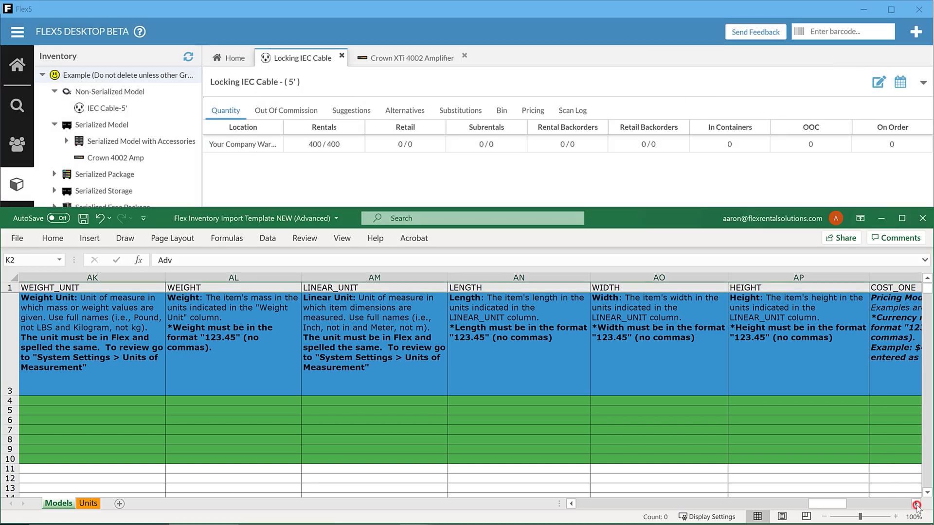
{"action": "left_click_drag", "start_coordinate": [916, 504], "coordinate": [916, 504]}
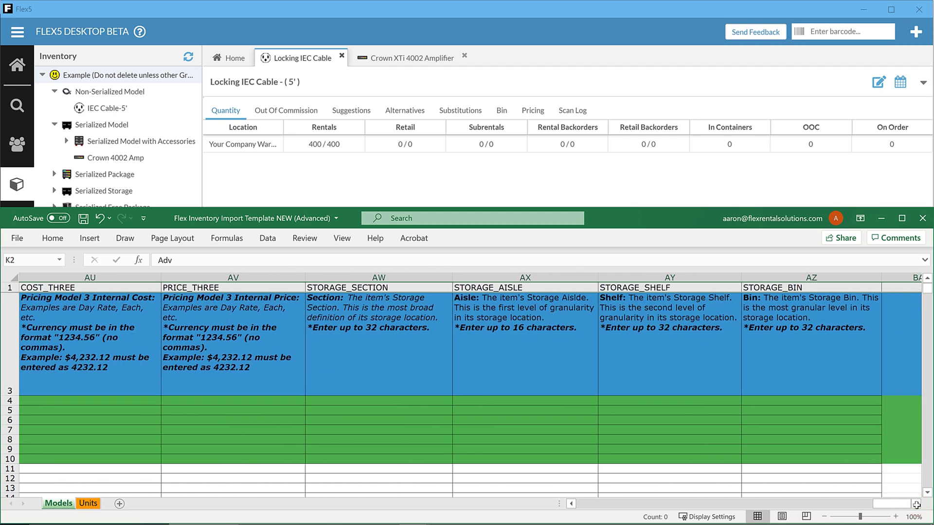
{"action": "left_click", "coordinate": [632, 41]}
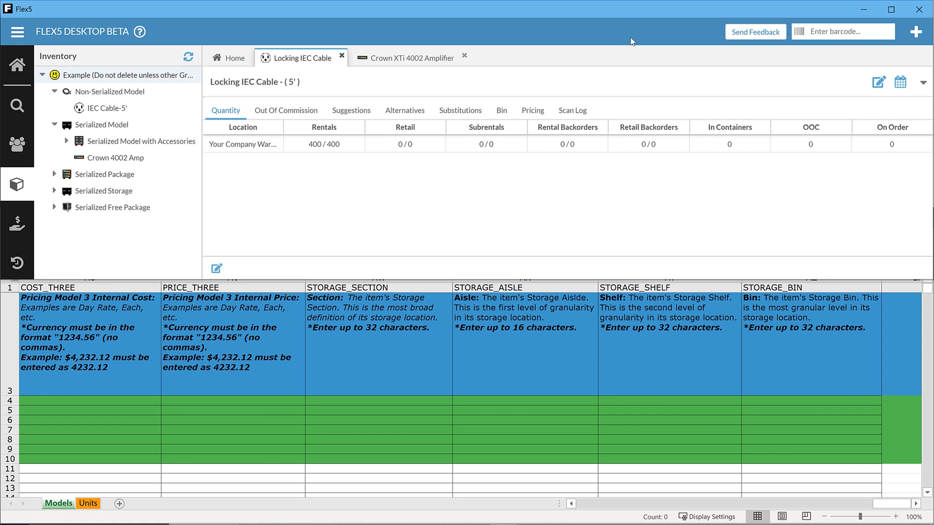
{"action": "left_click", "coordinate": [503, 112]}
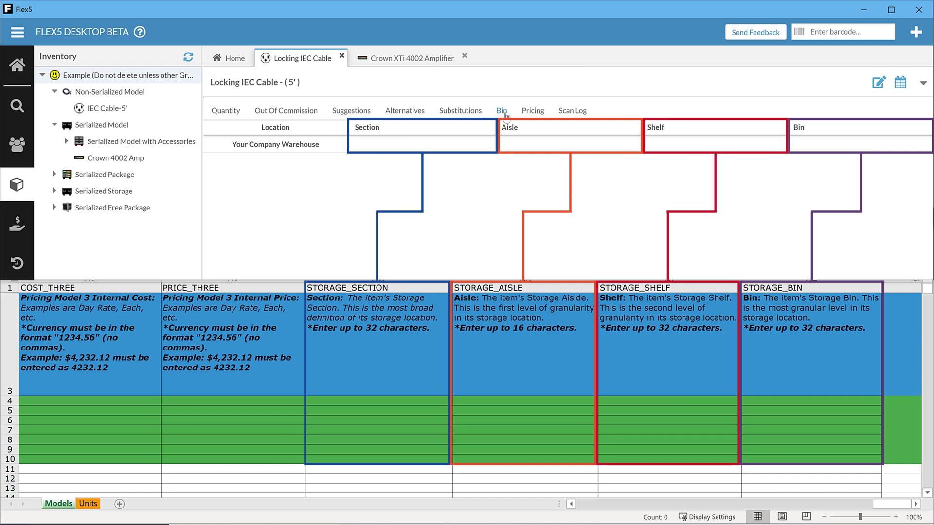
{"action": "left_click", "coordinate": [460, 146]}
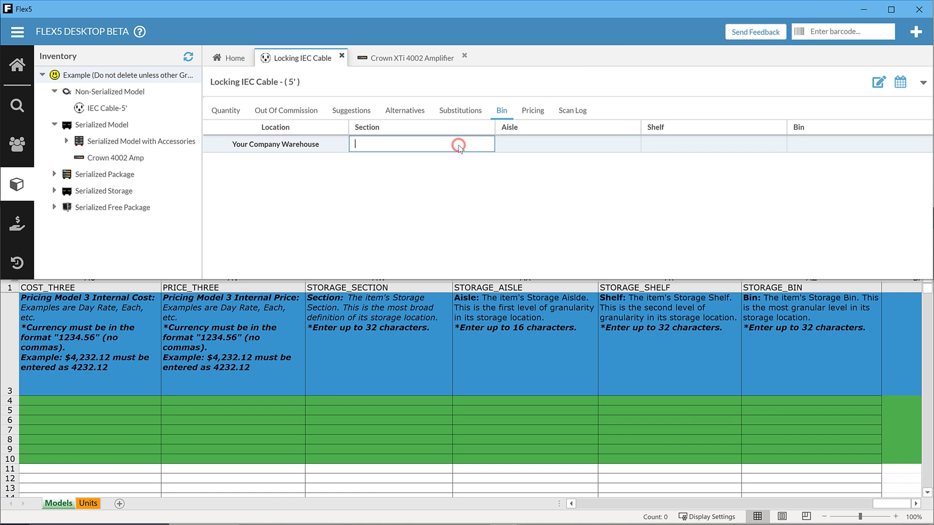
{"action": "left_click", "coordinate": [527, 142]}
{"action": "left_click", "coordinate": [673, 143]}
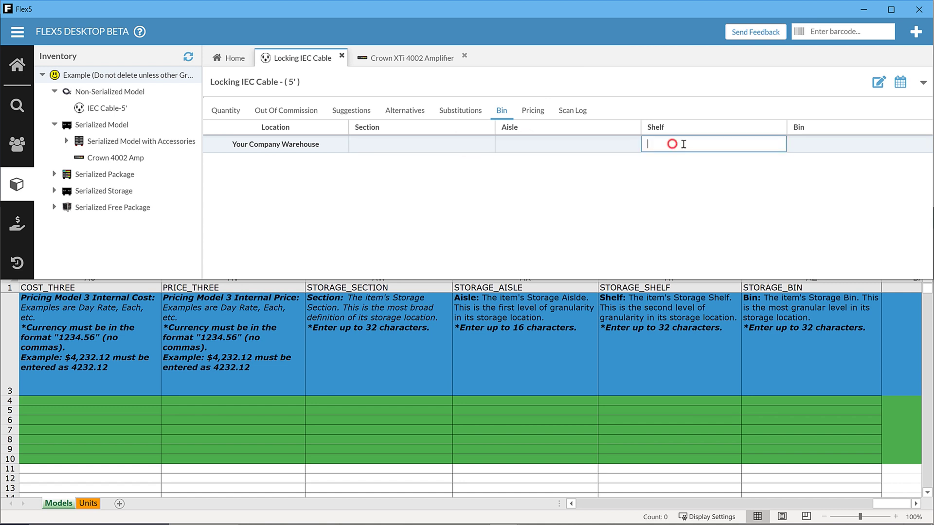
{"action": "left_click", "coordinate": [818, 143]}
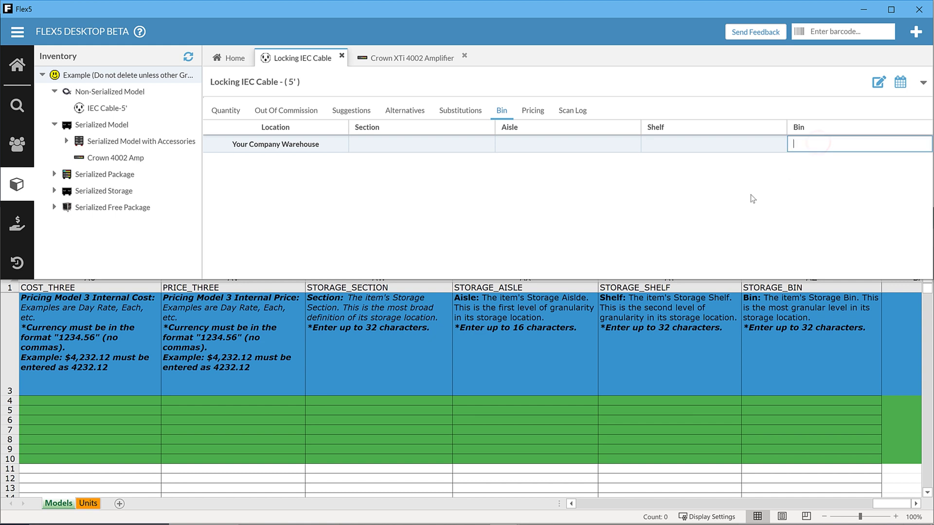
Show the Crown XTi 4002 Amplifier's serial units alongside the SERIAL_PURCHASE_ORDER_NUMBER column on the Units sheet.
{"action": "left_click", "coordinate": [421, 62]}
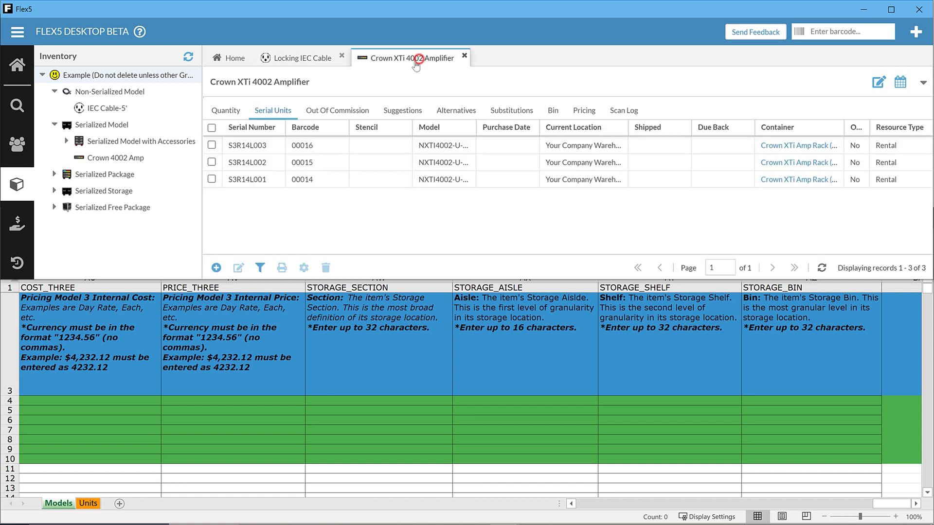
{"action": "left_click", "coordinate": [275, 514]}
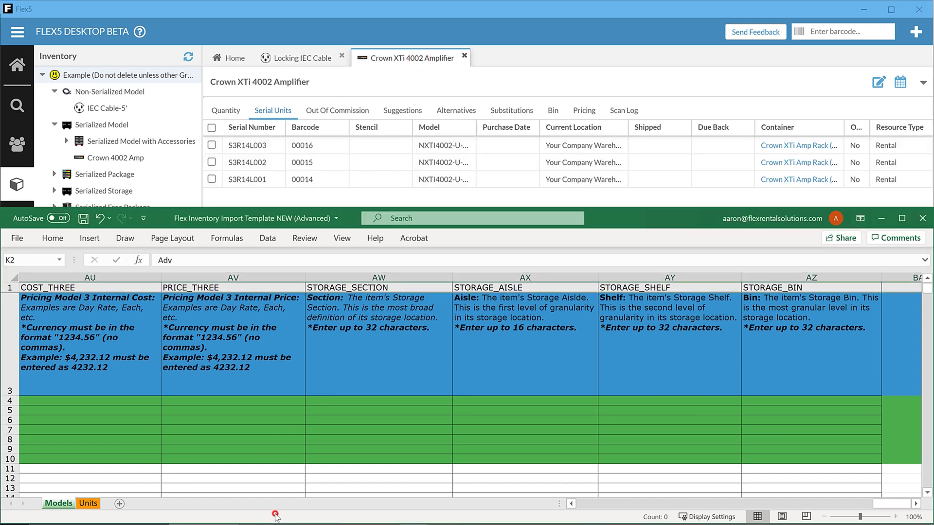
{"action": "left_click", "coordinate": [84, 504]}
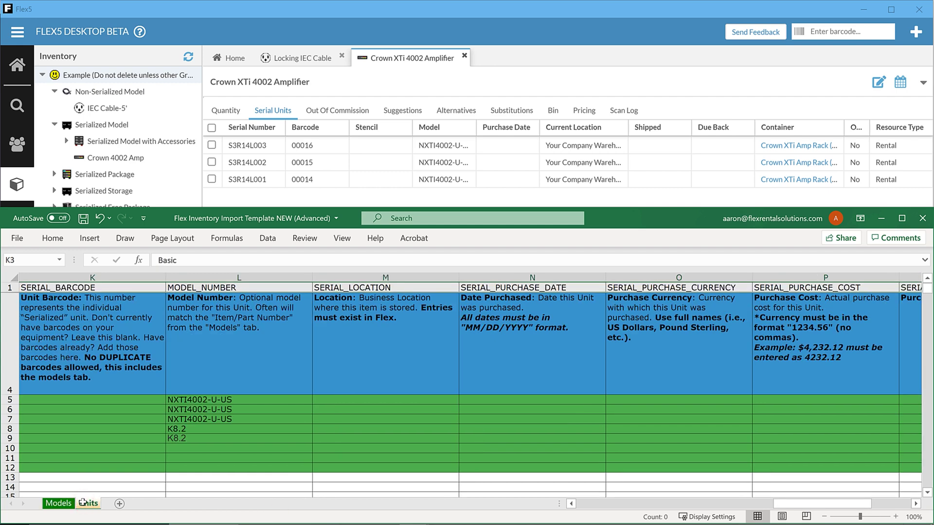
{"action": "left_click", "coordinate": [675, 508]}
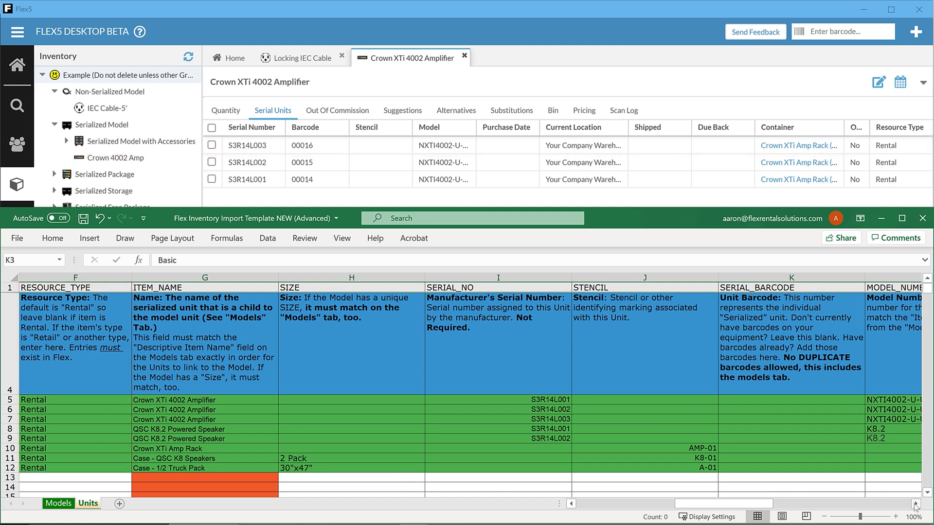
{"action": "left_click", "coordinate": [915, 504]}
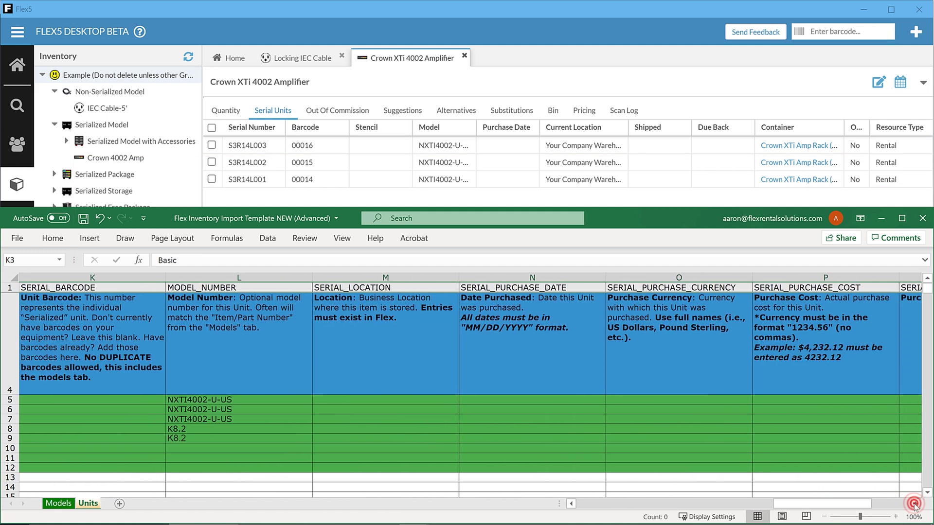
{"action": "left_click", "coordinate": [915, 504]}
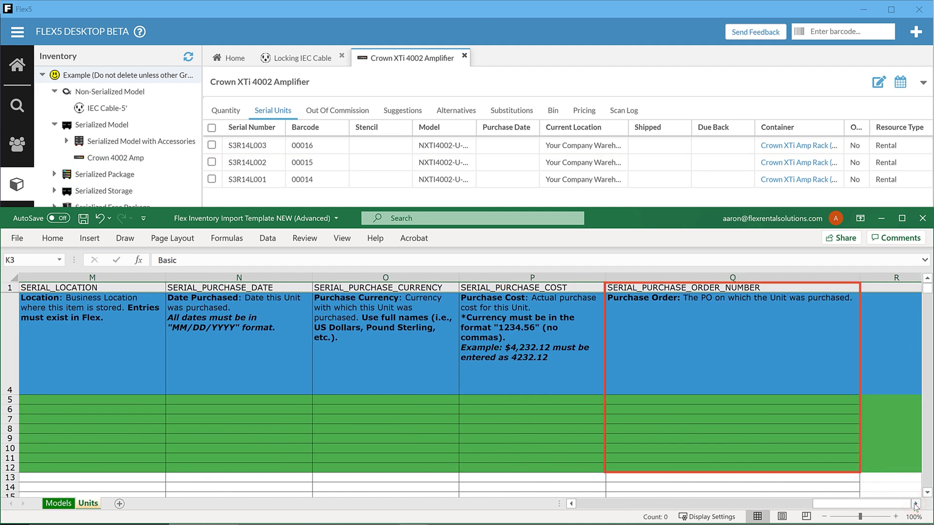